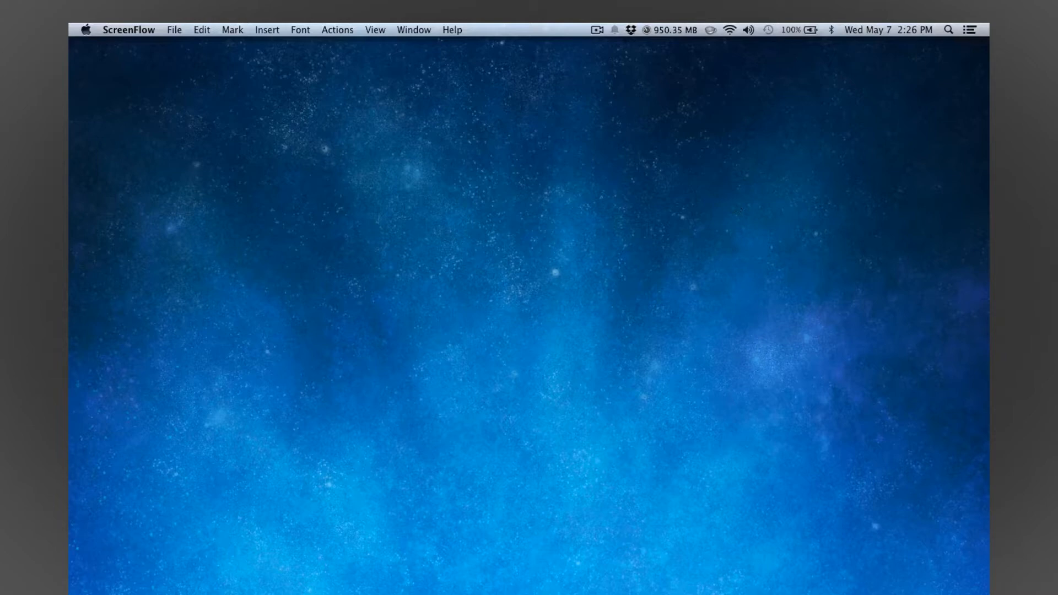
Step: Switch to Photoshop and create a new 500 × 500 pixel RGB document with white background contents
left_click(710, 569)
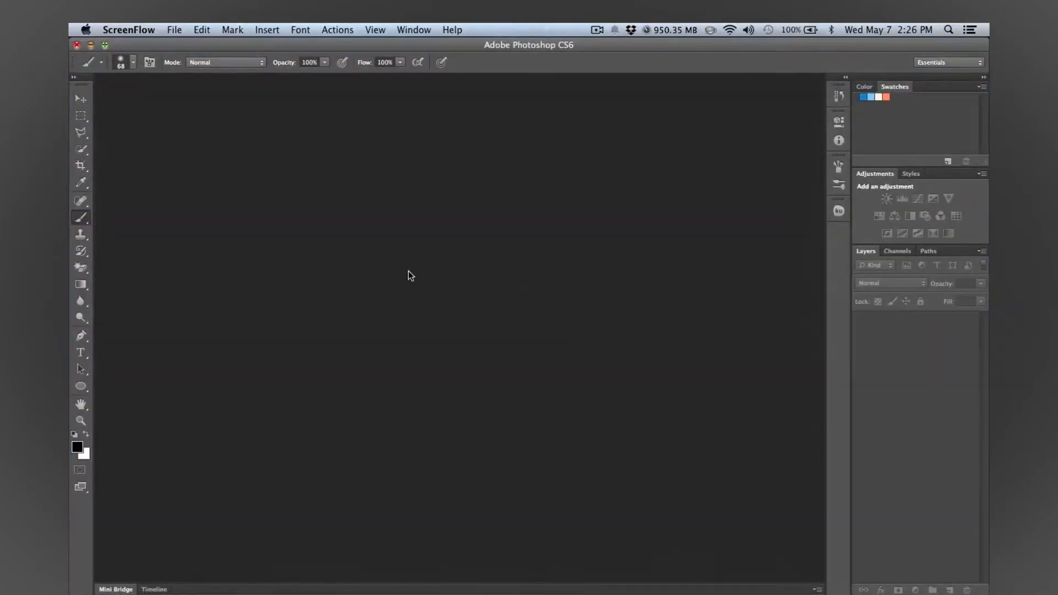
left_click(172, 30)
left_click(186, 50)
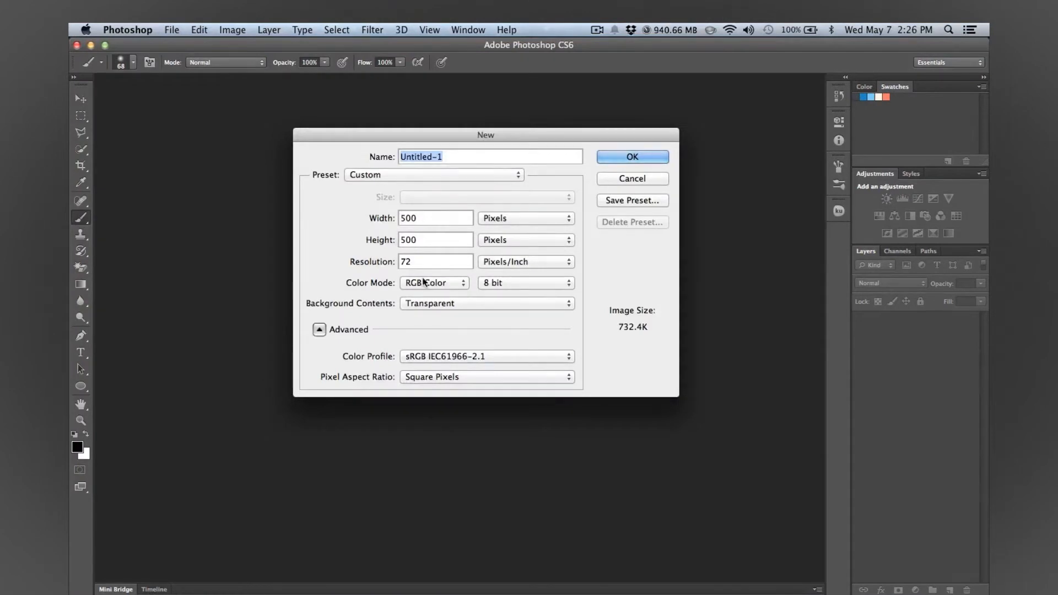
left_click(471, 302)
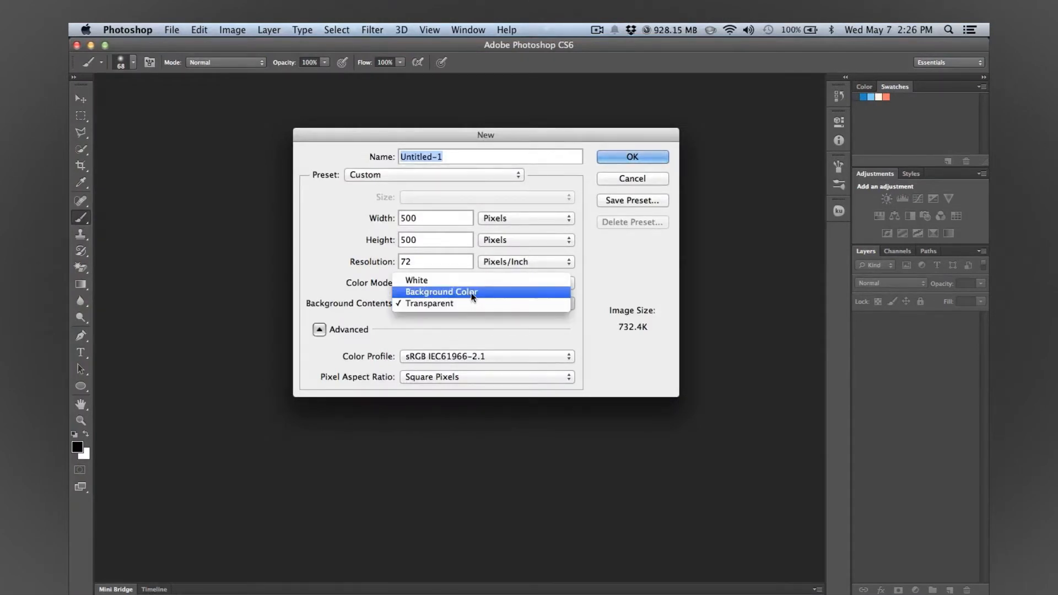
left_click(461, 280)
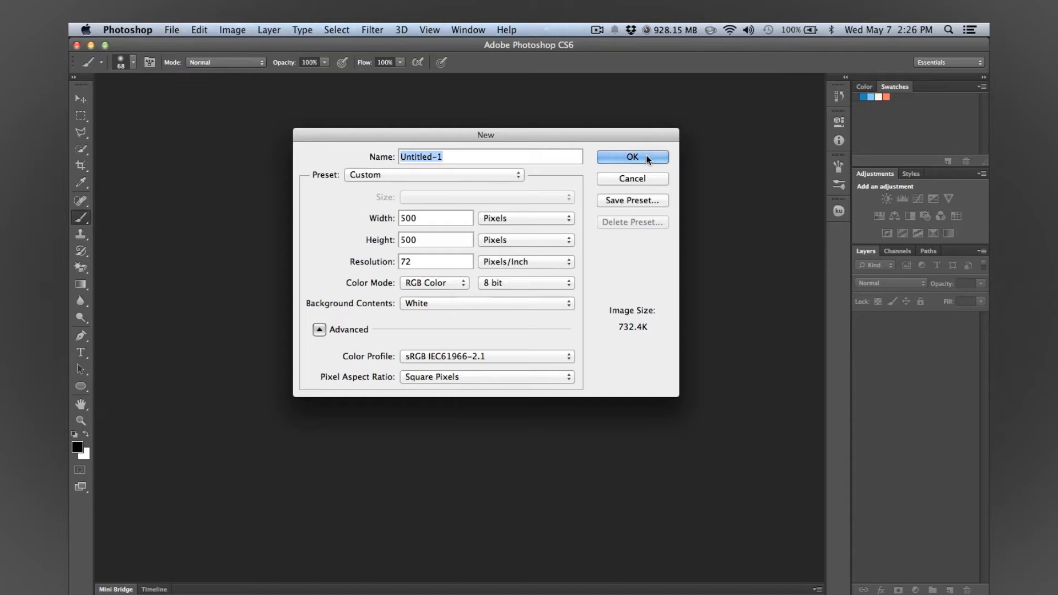
left_click(633, 156)
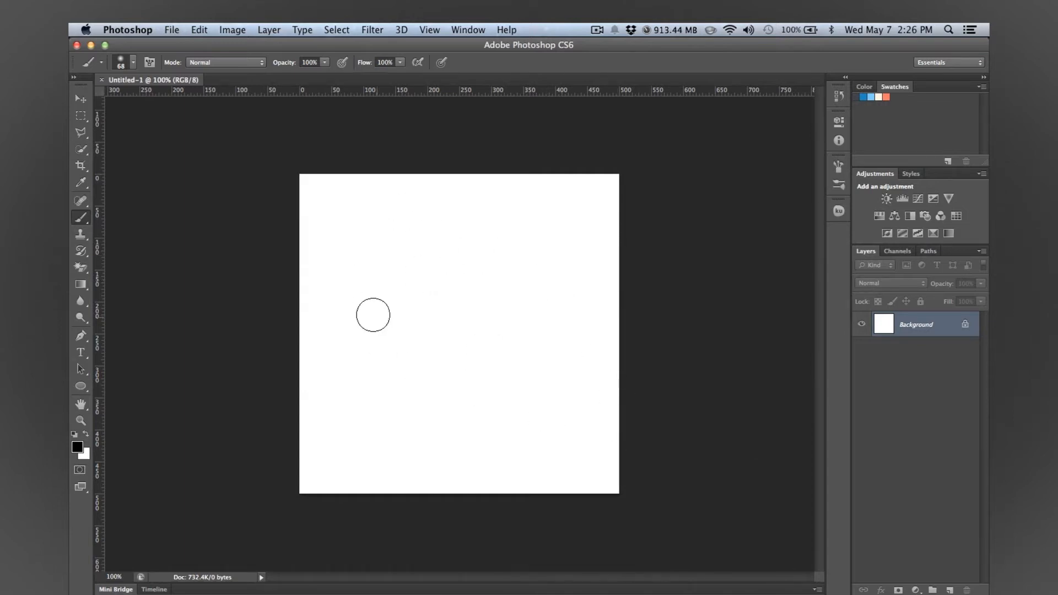
Step: Paint several overlapping freehand strokes across the canvas with the soft round 68 px black brush
mouse_move(388, 278)
left_mouse_down()
mouse_move(499, 297)
mouse_move(536, 252)
left_mouse_up()
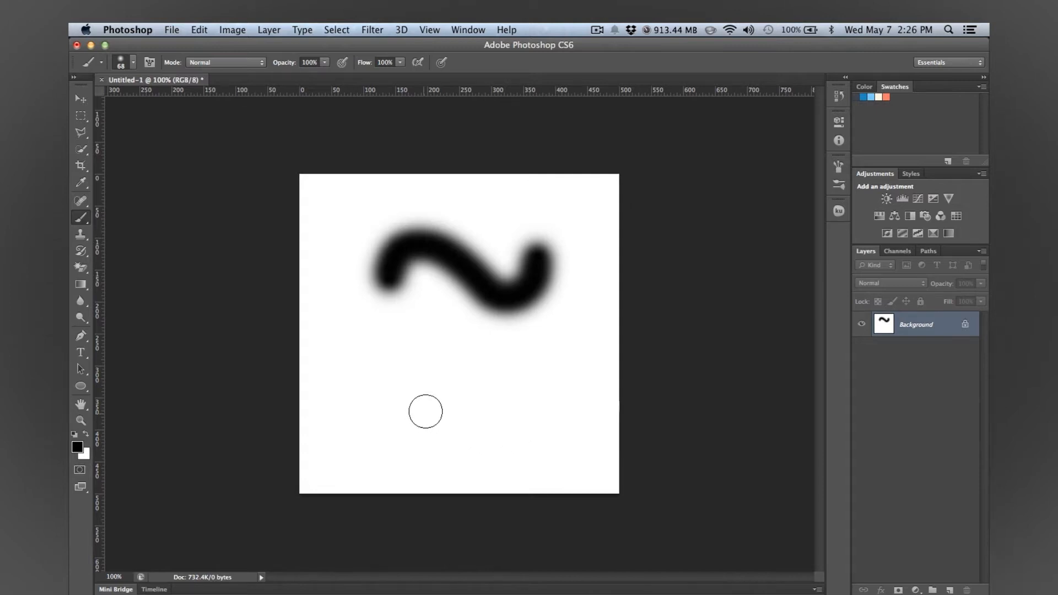
mouse_move(424, 413)
left_mouse_down()
mouse_move(571, 368)
mouse_move(573, 316)
left_mouse_up()
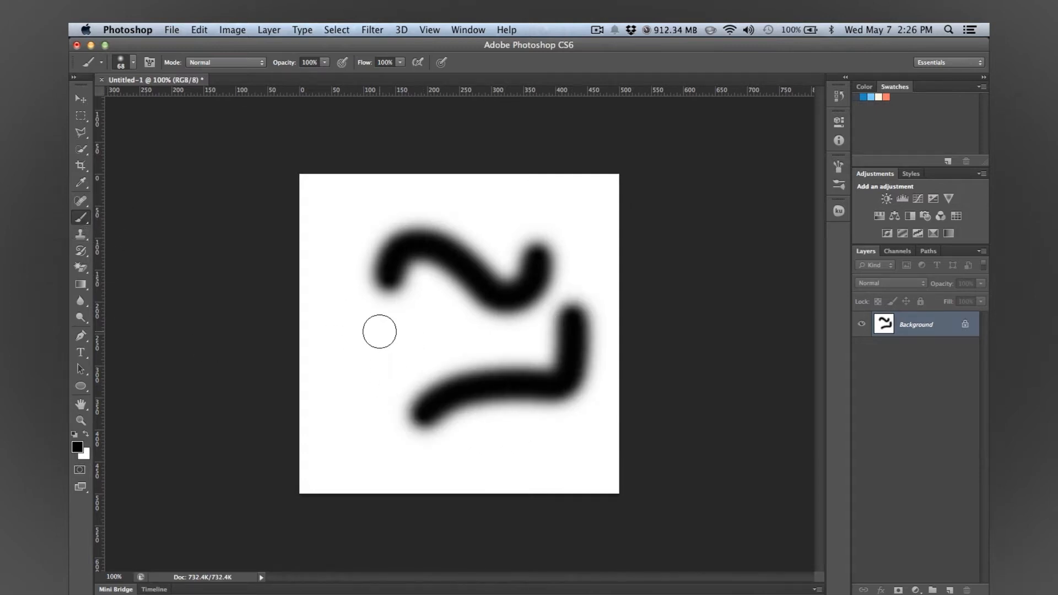
mouse_move(378, 331)
left_mouse_down()
mouse_move(509, 258)
mouse_move(526, 243)
left_mouse_up()
mouse_move(339, 424)
left_mouse_down()
mouse_move(340, 349)
mouse_move(512, 293)
mouse_move(506, 254)
left_mouse_up()
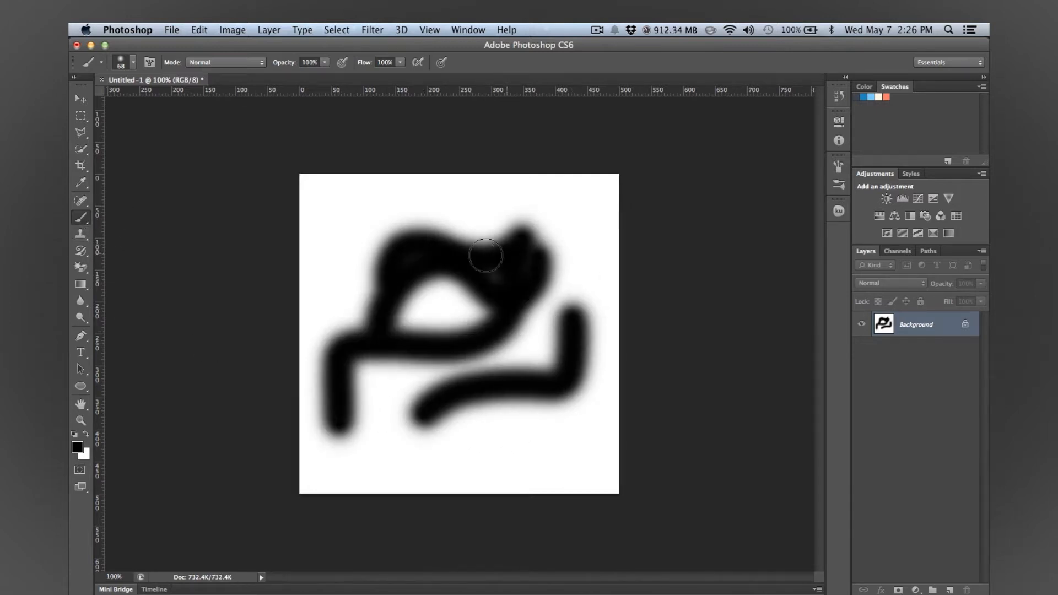
mouse_move(430, 300)
left_mouse_down()
mouse_move(467, 281)
mouse_move(438, 294)
mouse_move(425, 347)
mouse_move(423, 321)
mouse_move(445, 343)
mouse_move(470, 326)
mouse_move(418, 297)
mouse_move(407, 314)
mouse_move(446, 319)
mouse_move(514, 274)
mouse_move(425, 325)
left_mouse_up()
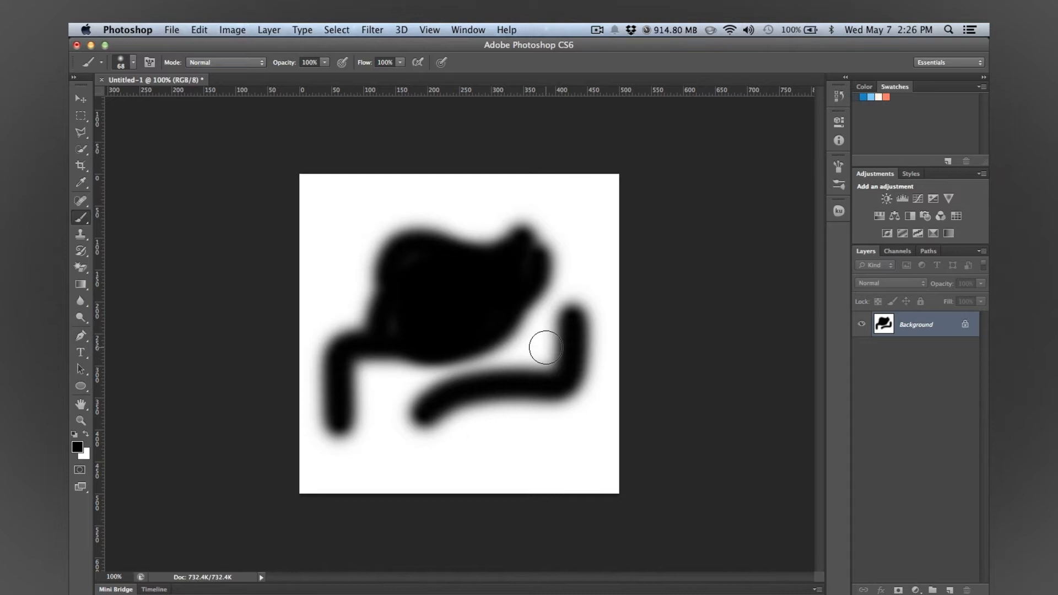
Step: Undo all the soft brush strokes to return to a blank white canvas
key("super+alt+z")
key("super+alt+z")
key("super+alt+z")
key("super+alt+z")
key("super+alt+z")
key("super+alt+z")
key("super+alt+z")
key("super+alt+z")
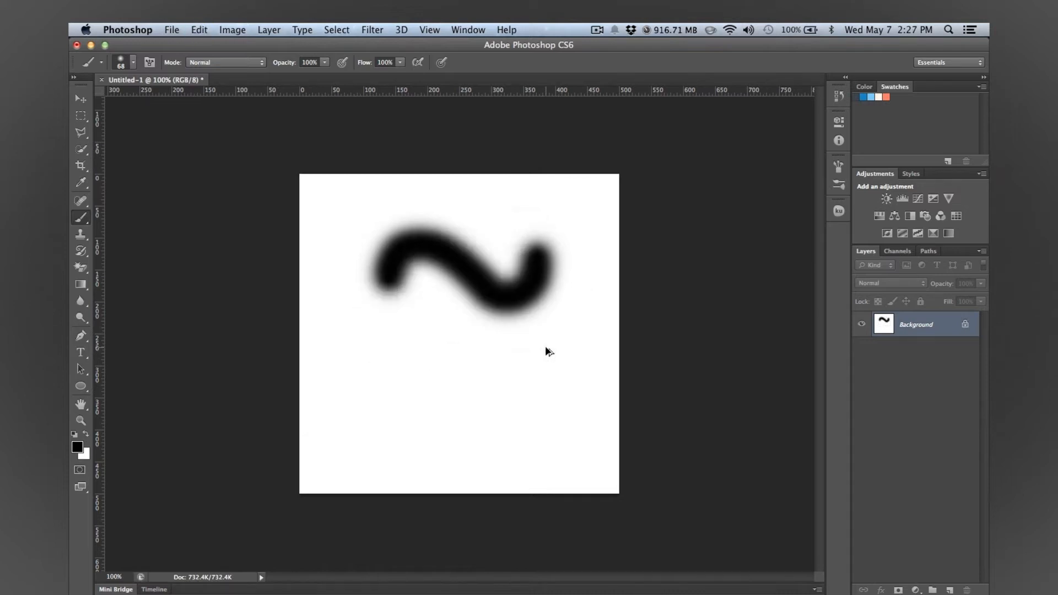
key("super+alt+z")
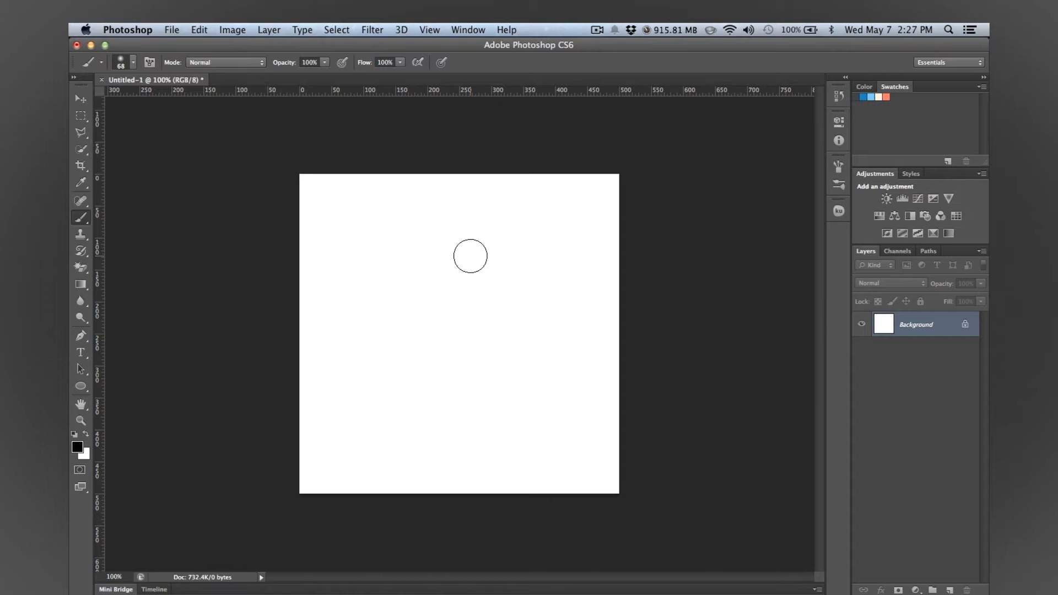
Step: Try two single diagonal strokes with the soft round brush, undoing each one
mouse_move(373, 436)
left_mouse_down()
mouse_move(521, 373)
mouse_move(532, 276)
left_mouse_up()
key("ctrl+z")
mouse_move(389, 358)
left_mouse_down()
mouse_move(465, 307)
mouse_move(523, 245)
left_mouse_up()
key("ctrl+z")
Step: Examine the available brush tips, then the brush settings and the stroke previews of the brush presets
left_click(133, 64)
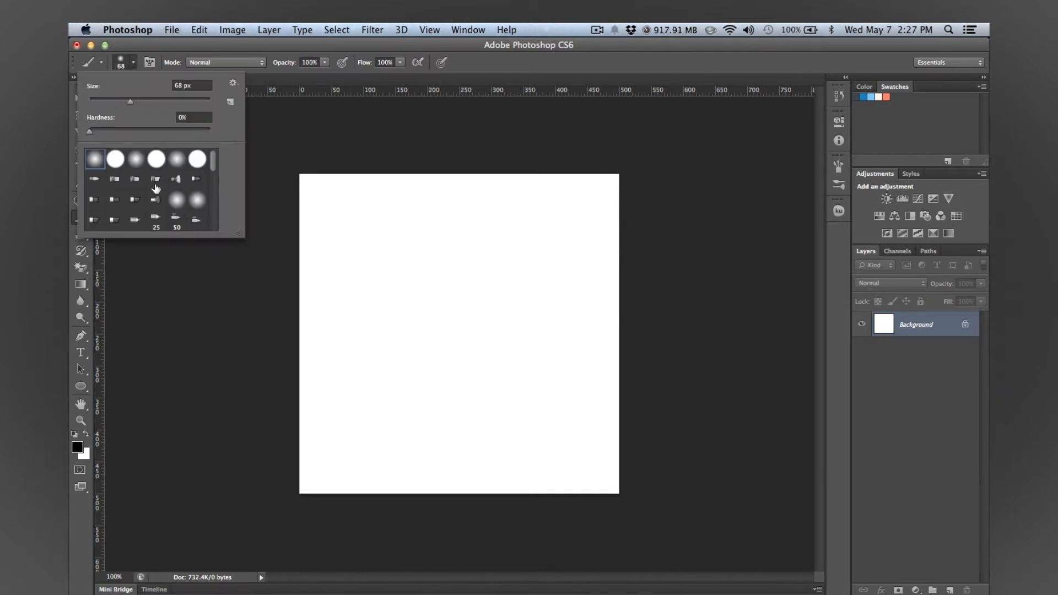
scroll(156, 188, "down", 3)
scroll(156, 188, "up", 3)
left_click(154, 65)
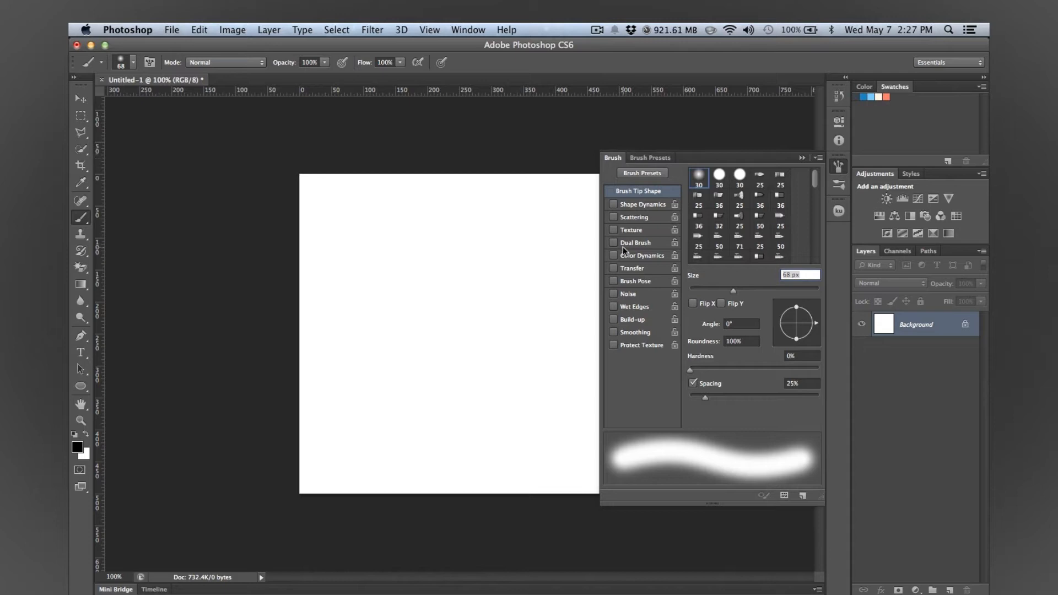
left_click(652, 160)
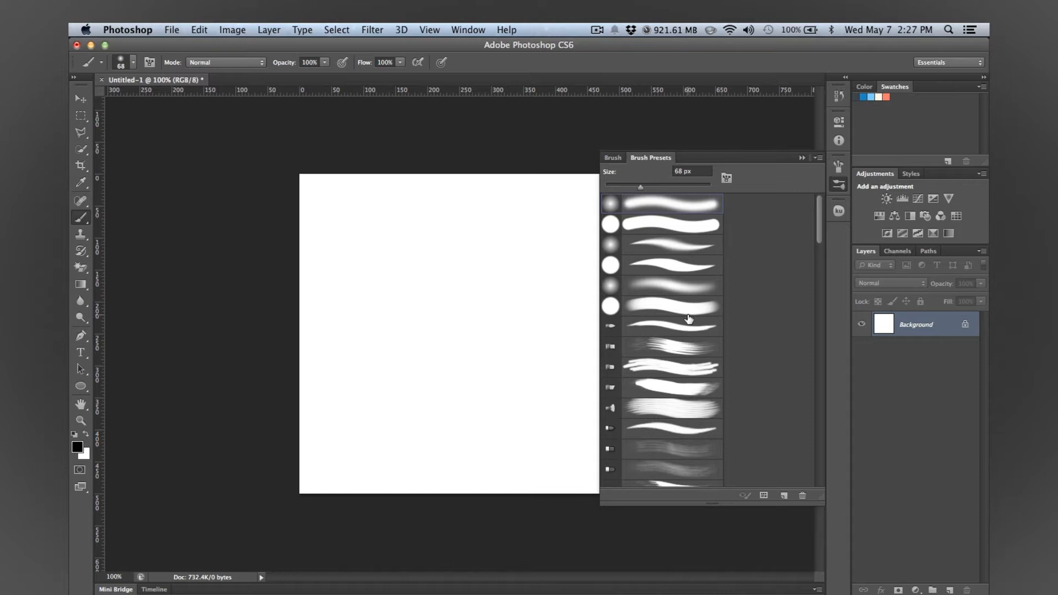
scroll(688, 318, "down", 2)
scroll(687, 314, "up", 2)
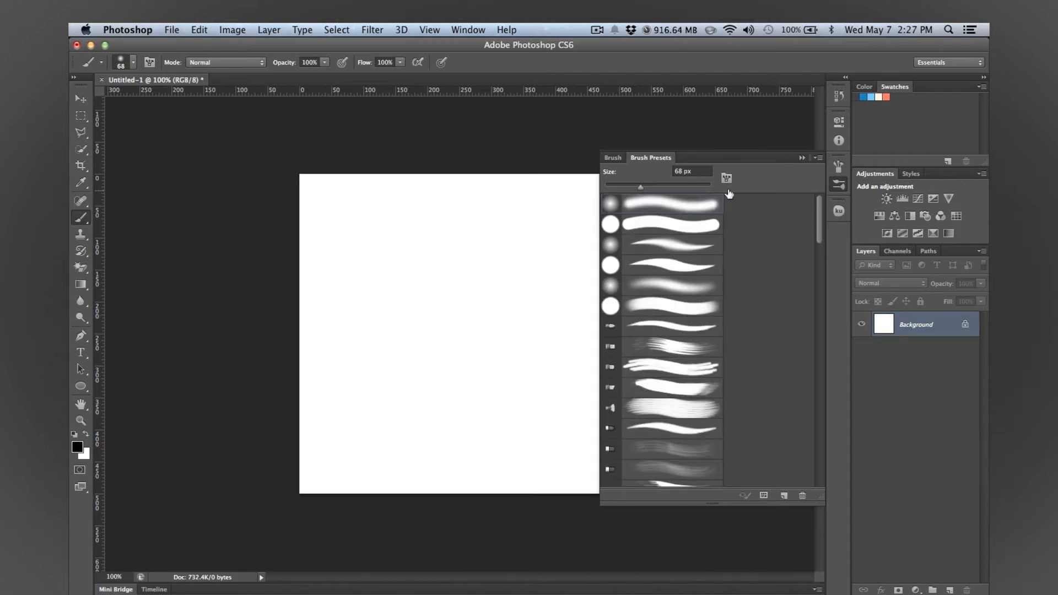
Step: Load the DP Brushes set in place of the current brush presets
left_click(818, 158)
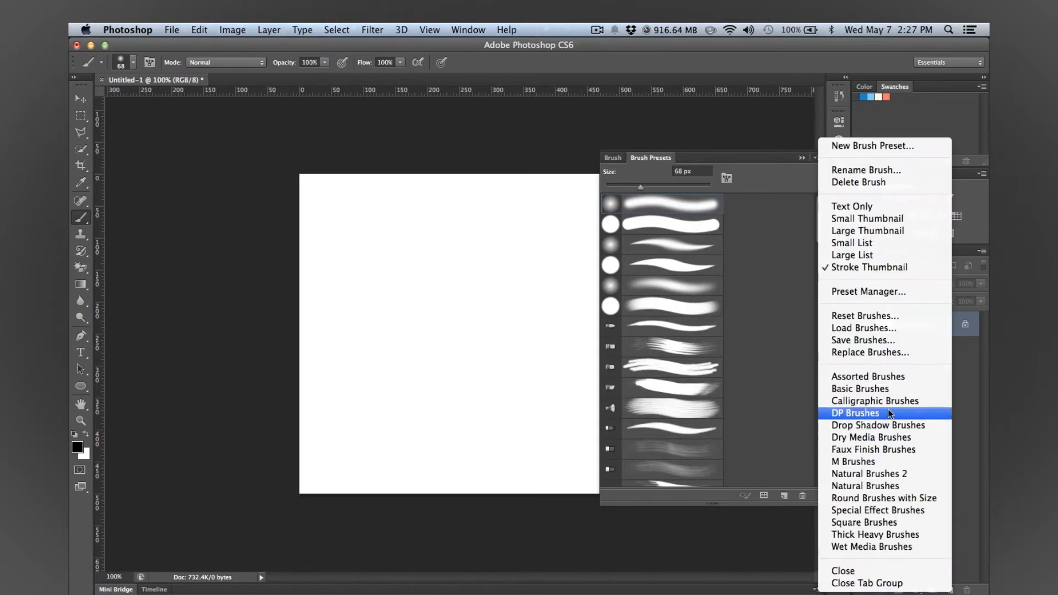
left_click(854, 364)
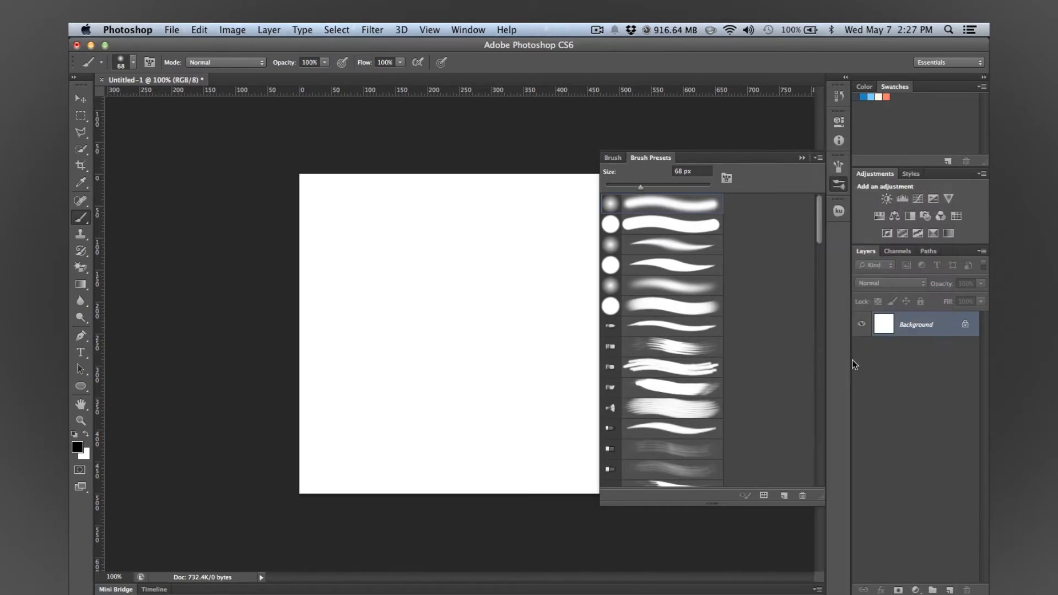
left_click(819, 158)
left_click(848, 412)
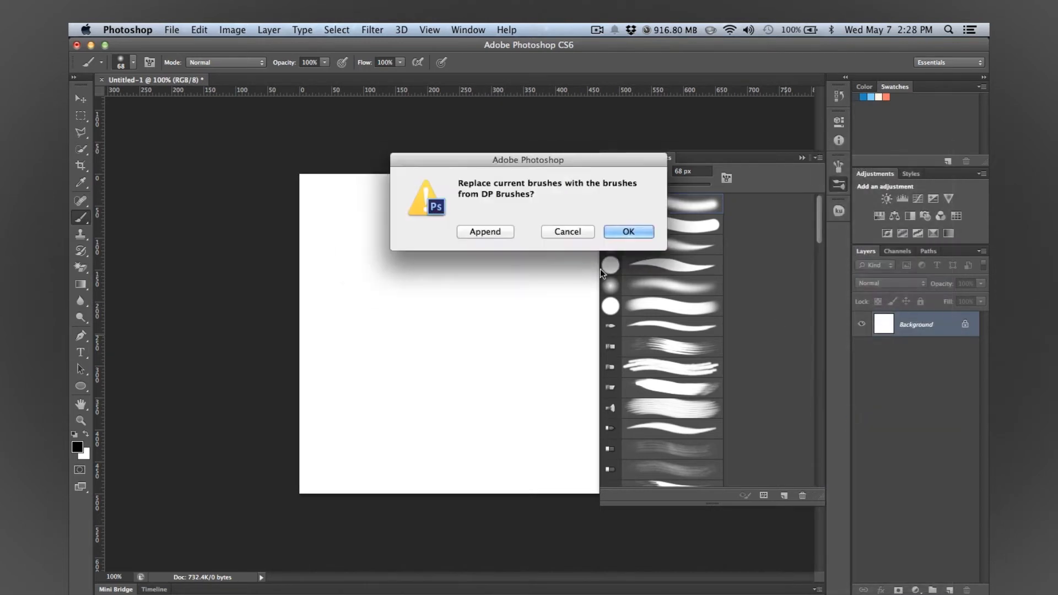
left_click(611, 237)
left_click(480, 232)
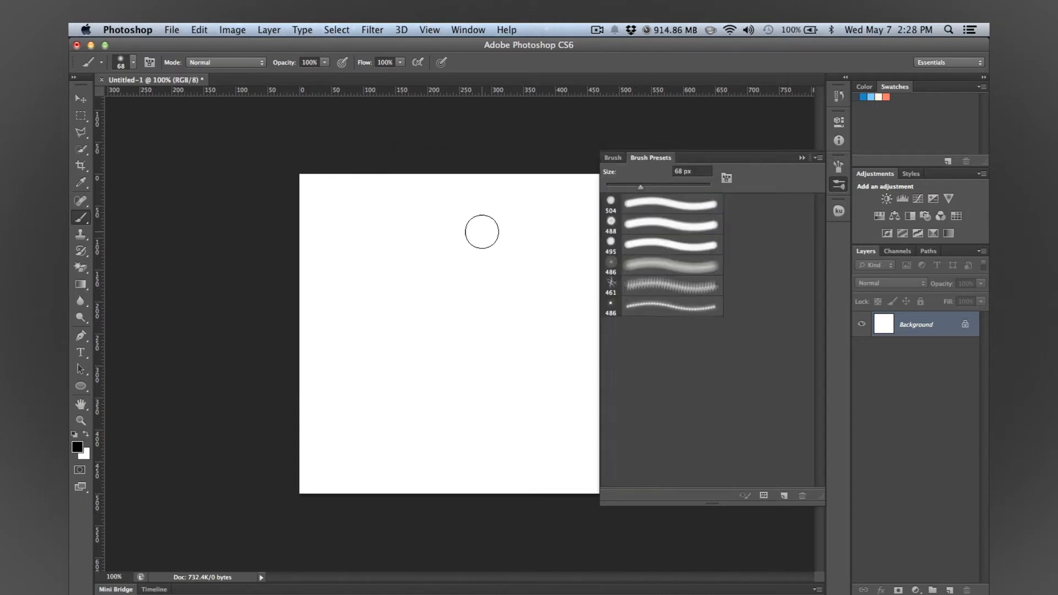
Step: Choose the 461 px branch-shaped brush and test it on the canvas with stamps and a stroke
left_click(650, 286)
left_click(458, 340)
left_click(479, 386)
mouse_move(416, 361)
left_mouse_down()
mouse_move(480, 182)
mouse_move(551, 342)
left_mouse_up()
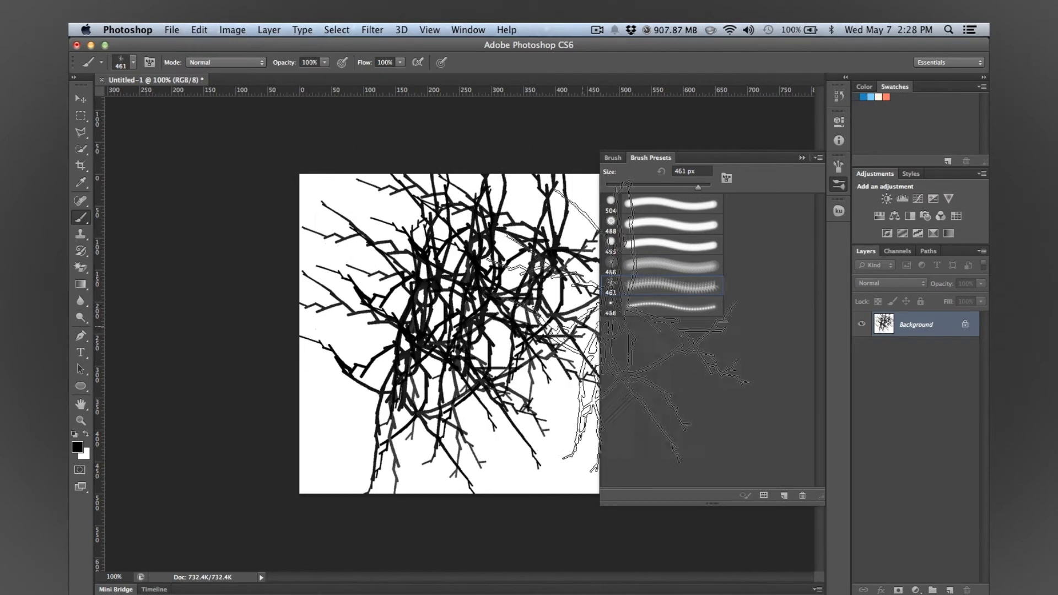
Step: Undo all the branch-shaped brush marks on the canvas
key("super+alt+z")
key("super+alt+z")
key("super+alt+z")
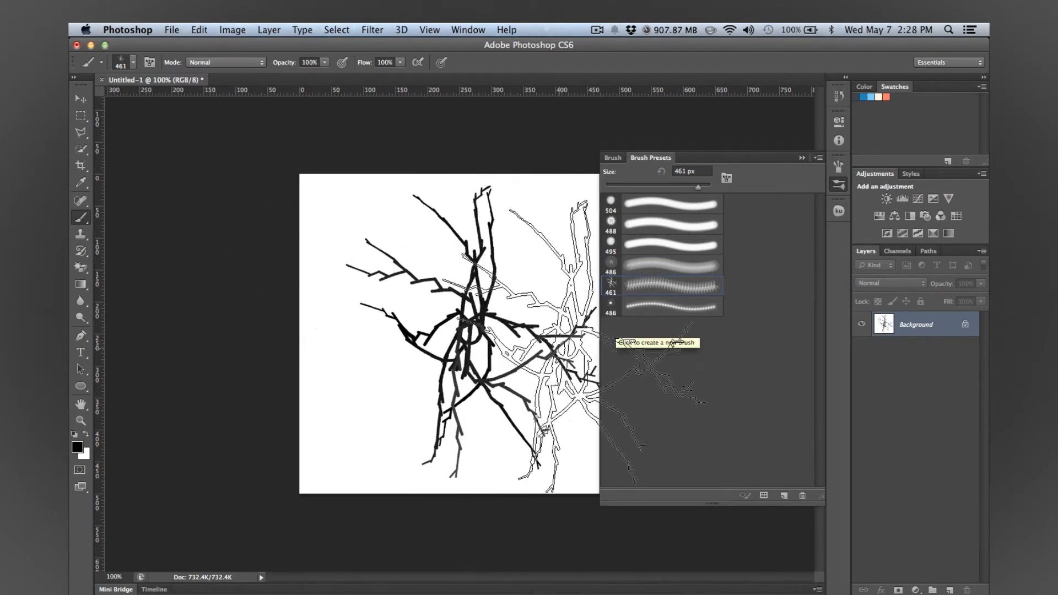
key("super+alt+z")
key("super+shift+z")
key("super+alt+z")
Step: Test the 486 px spiky burst brush with one stamp on the canvas, then undo it
left_click(633, 307)
key("super+shift+z")
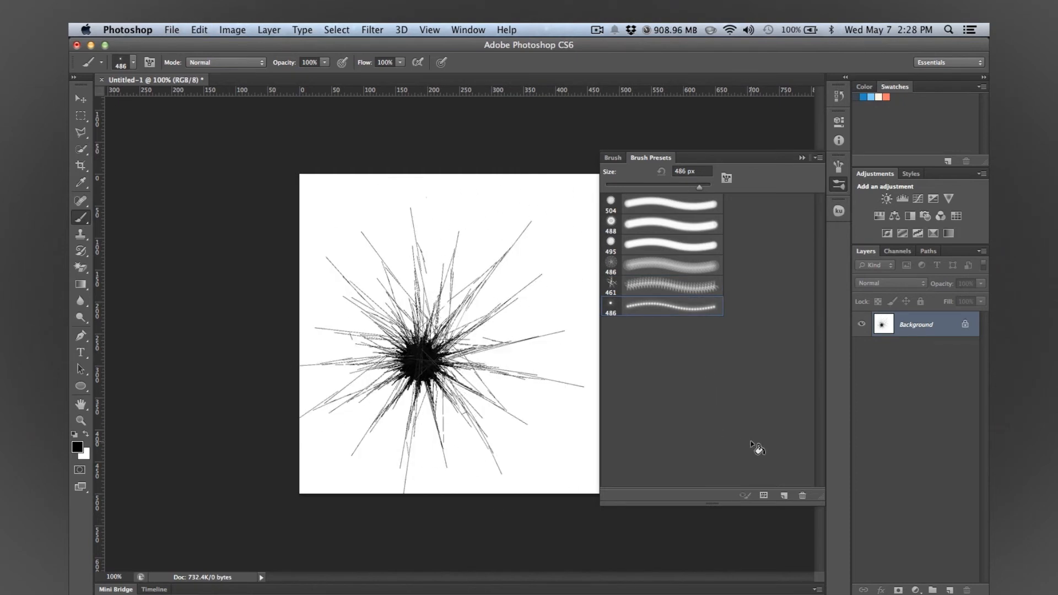
key("super+alt+z")
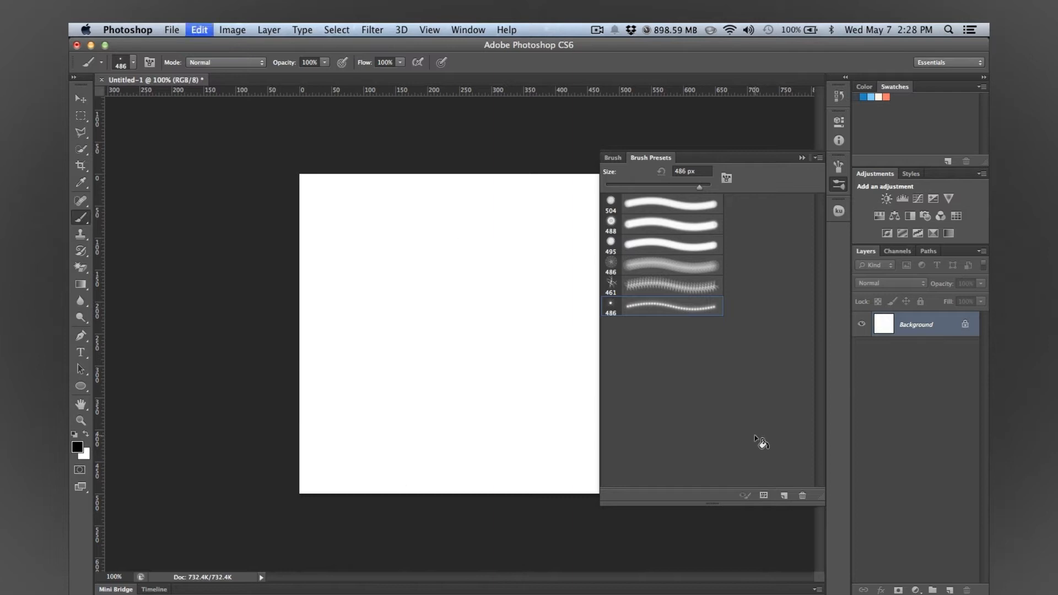
Step: Test the 488 px radial splatter brush at several places on the canvas, undoing each mark
left_click(655, 230)
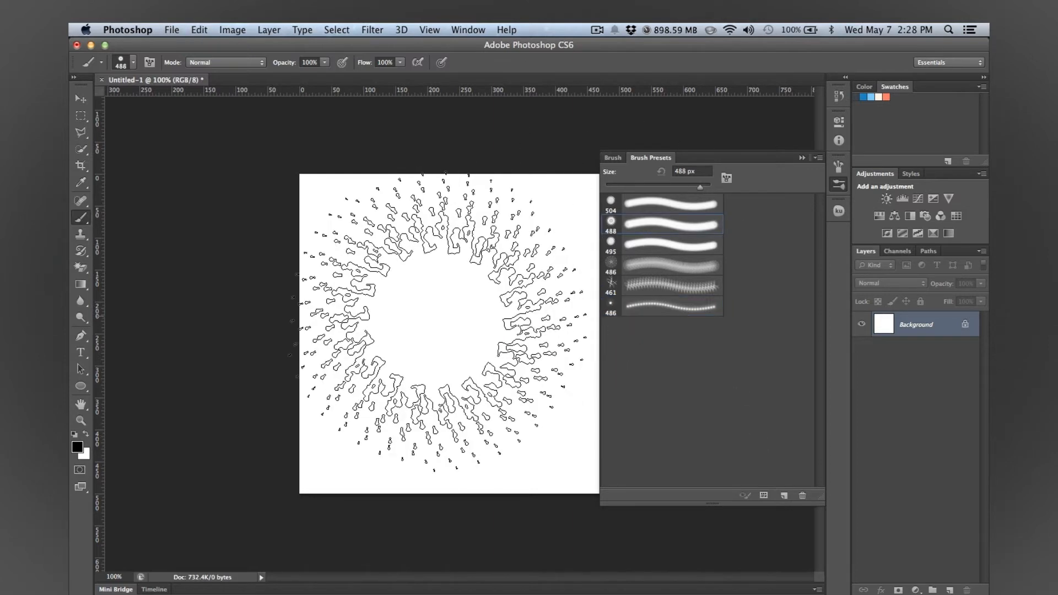
mouse_move(435, 311)
left_mouse_down()
mouse_move(529, 319)
mouse_move(645, 358)
left_mouse_up()
key("super+alt+z")
left_click(434, 321)
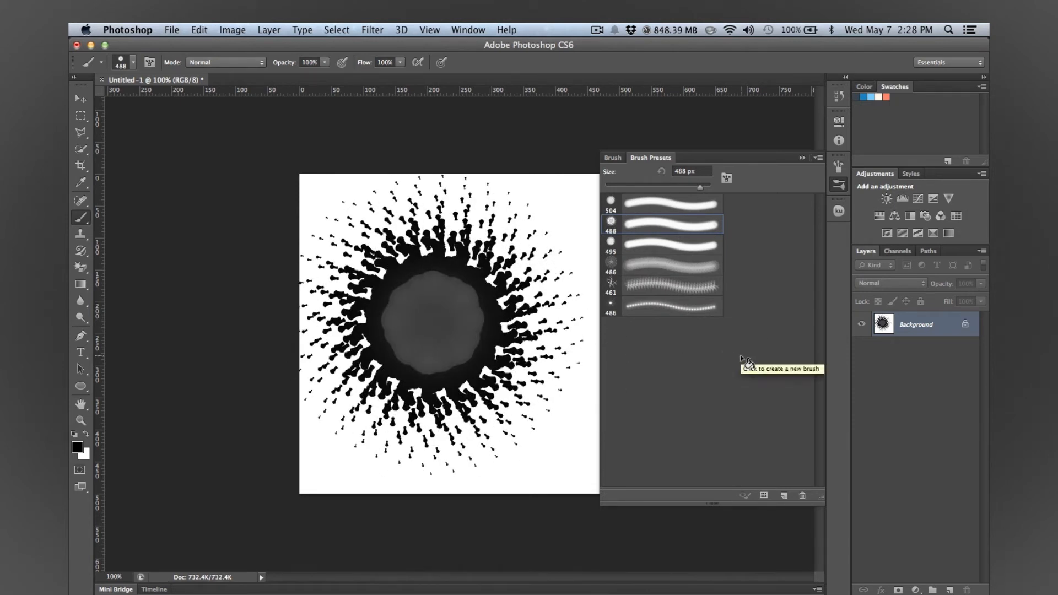
key("super+alt+z")
left_click(392, 346)
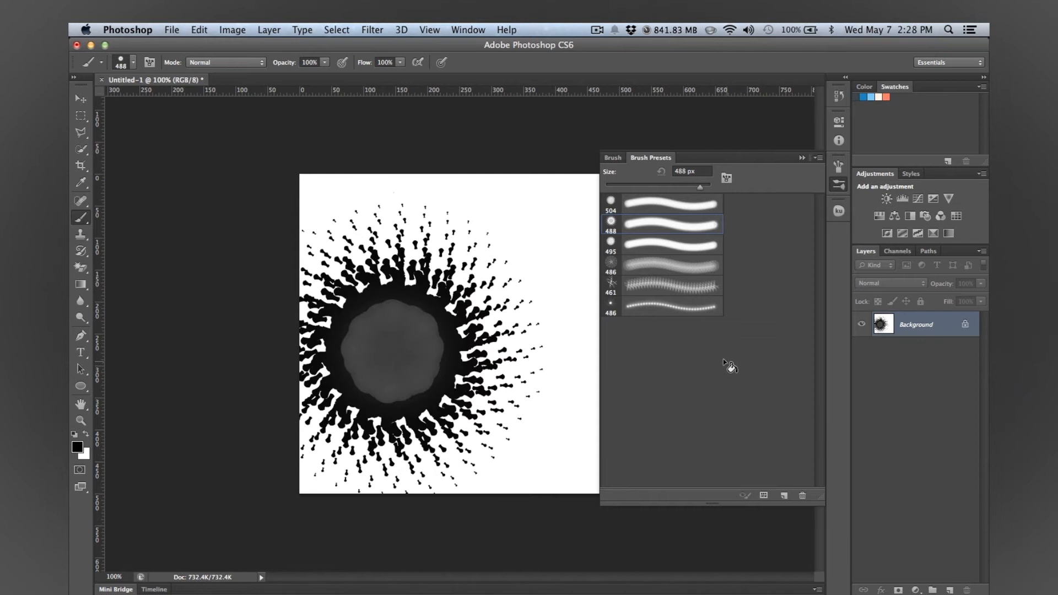
key("super+alt+z")
Step: Test the 486 px dotted circular brush with one stamp on the canvas, then undo it
left_click(672, 267)
left_click(426, 305)
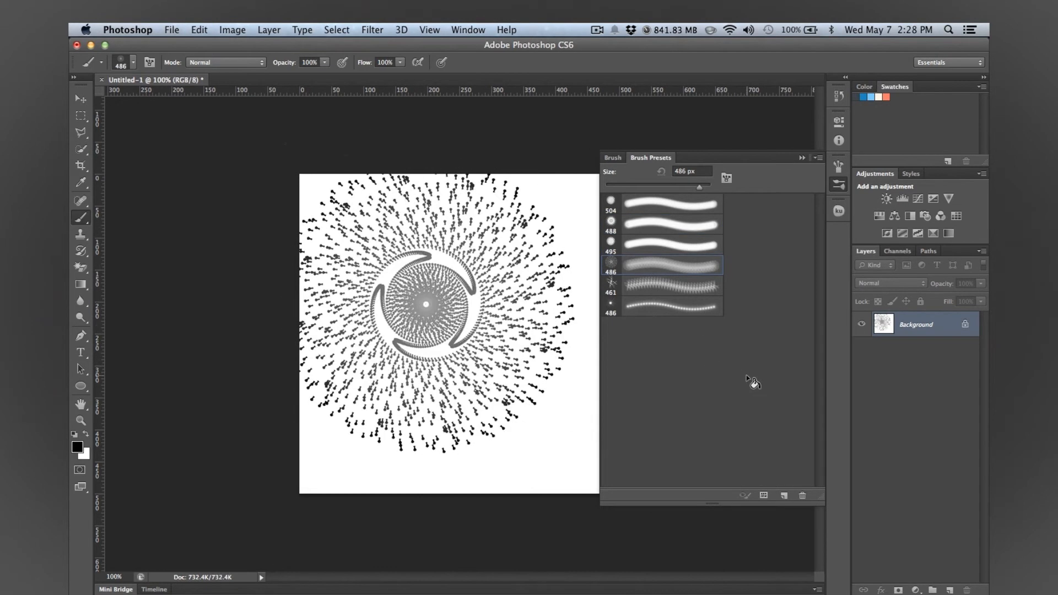
key("super+alt+z")
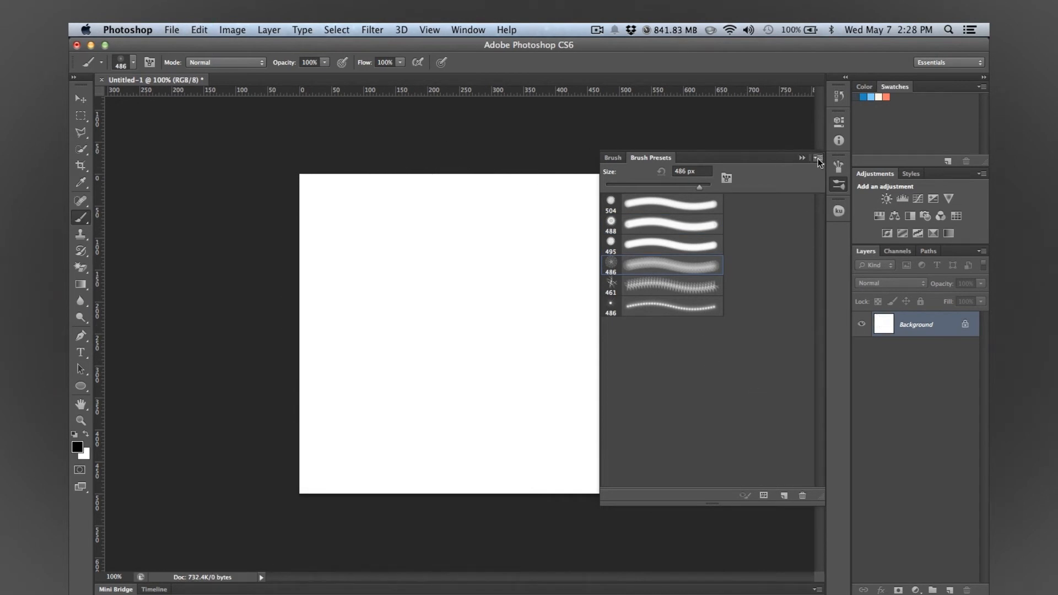
Step: Switch back to the 488 px radial splatter brush, stamp it once, open its brush tip settings and undo the stamp
left_click(819, 158)
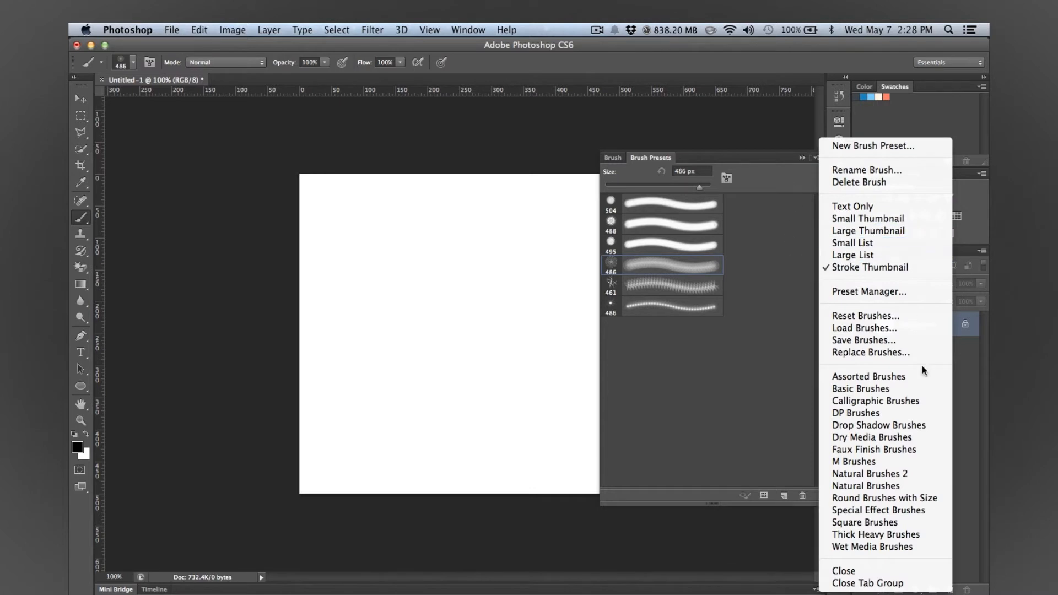
left_click(659, 266)
left_click(664, 230)
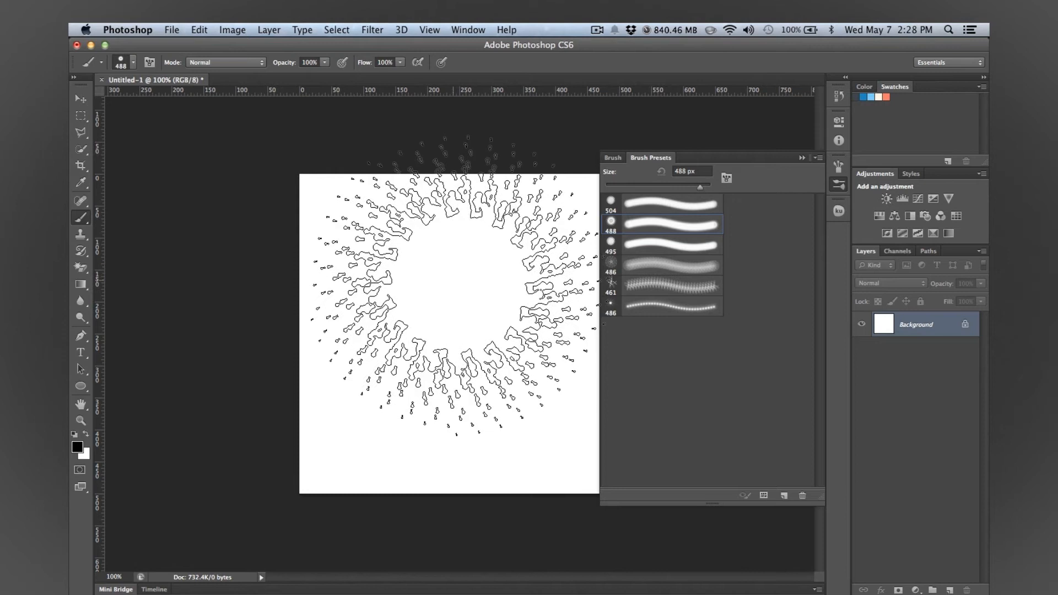
left_click(457, 283)
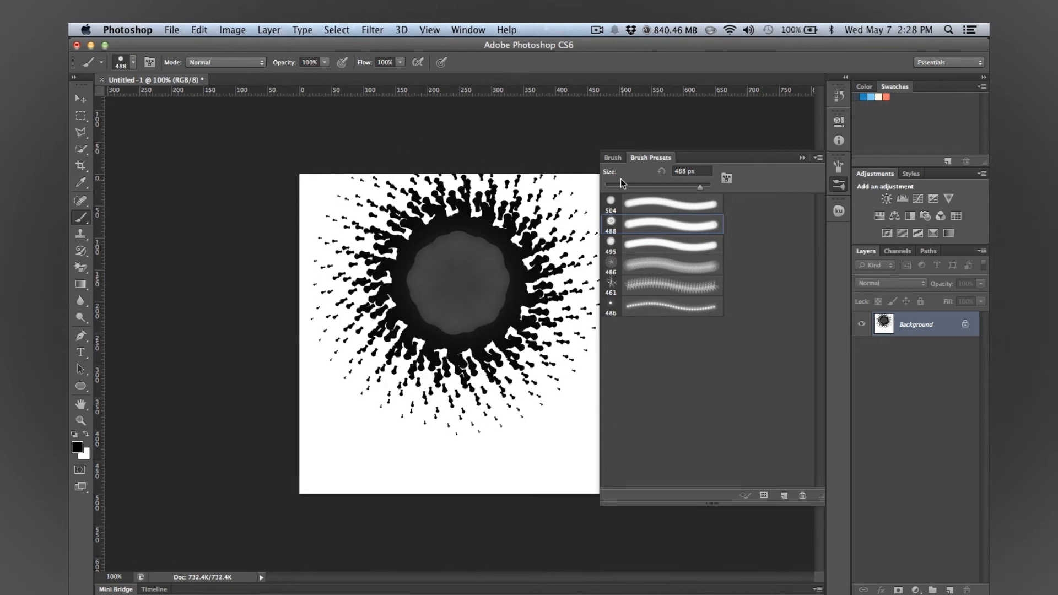
left_click(619, 159)
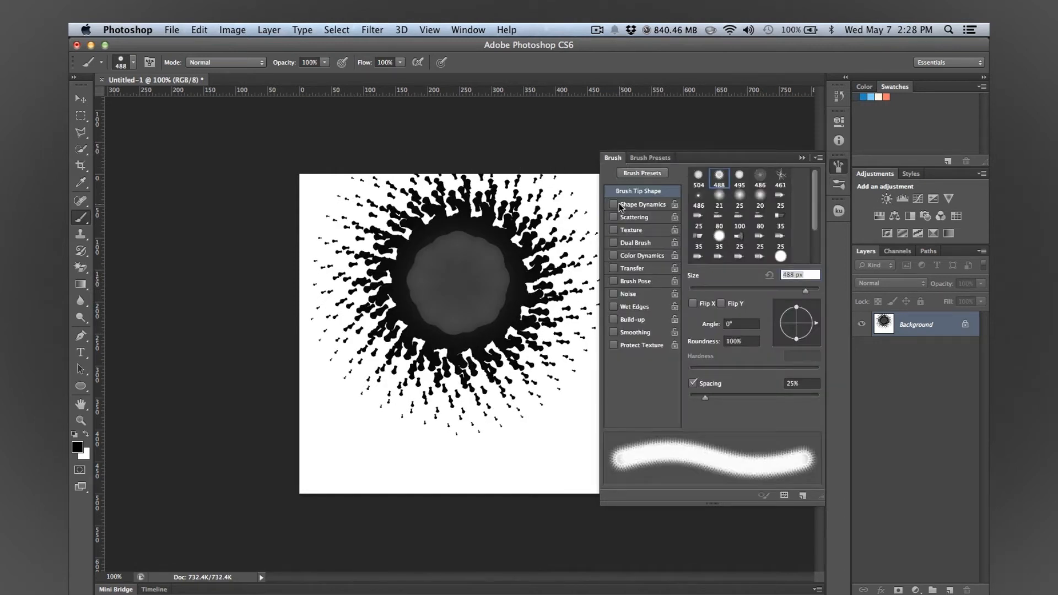
key("super+z")
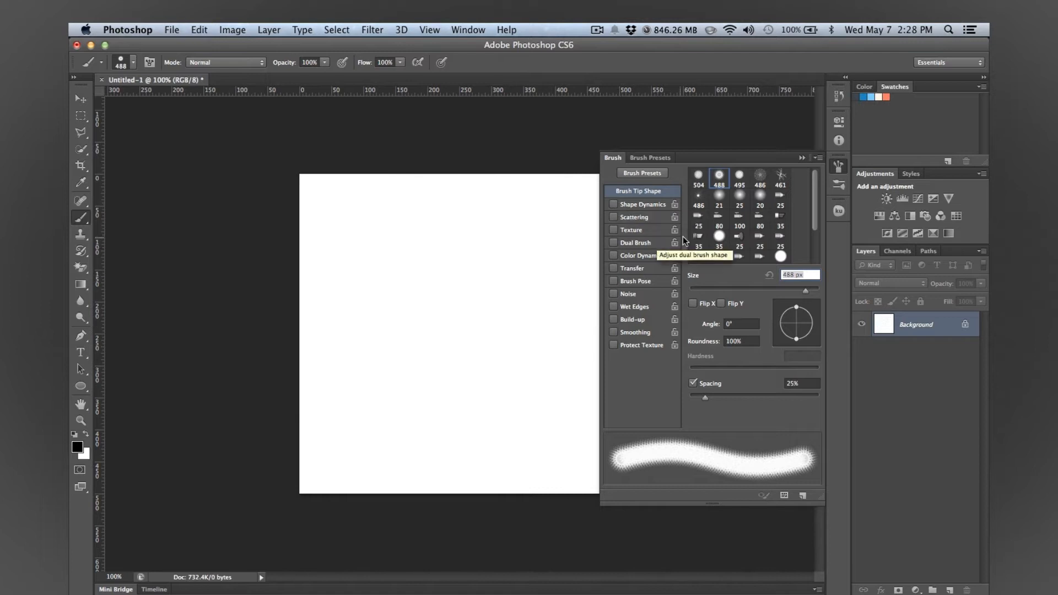
Step: Enable Shape Dynamics and Scattering for the 488 px splatter brush and paint test marks with each on the canvas
left_click(642, 204)
left_click_drag(473, 316, 482, 322)
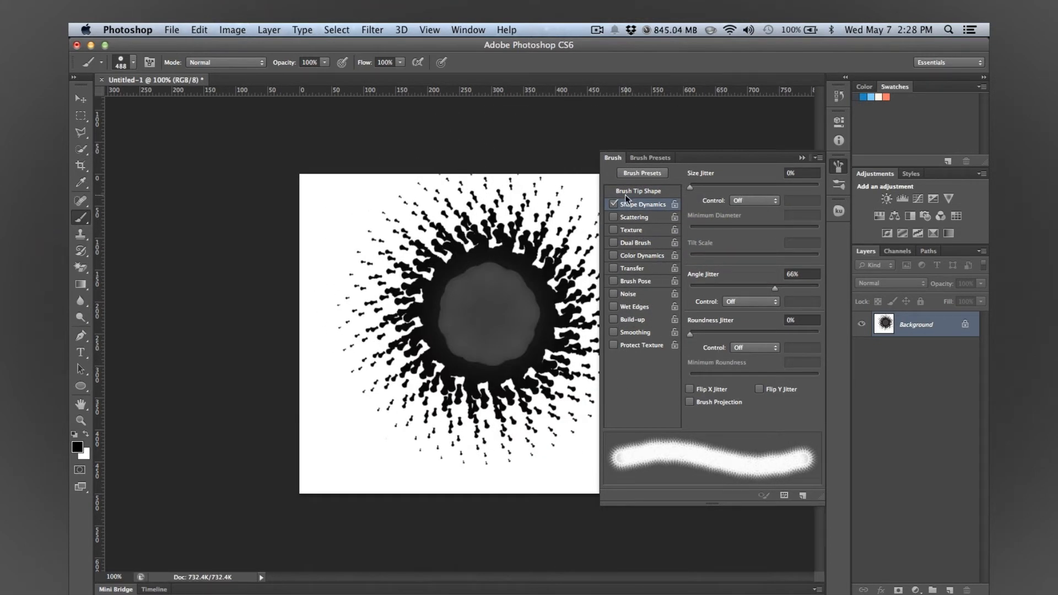
left_click(619, 215)
mouse_move(479, 331)
left_mouse_down()
mouse_move(441, 309)
mouse_move(396, 242)
left_mouse_up()
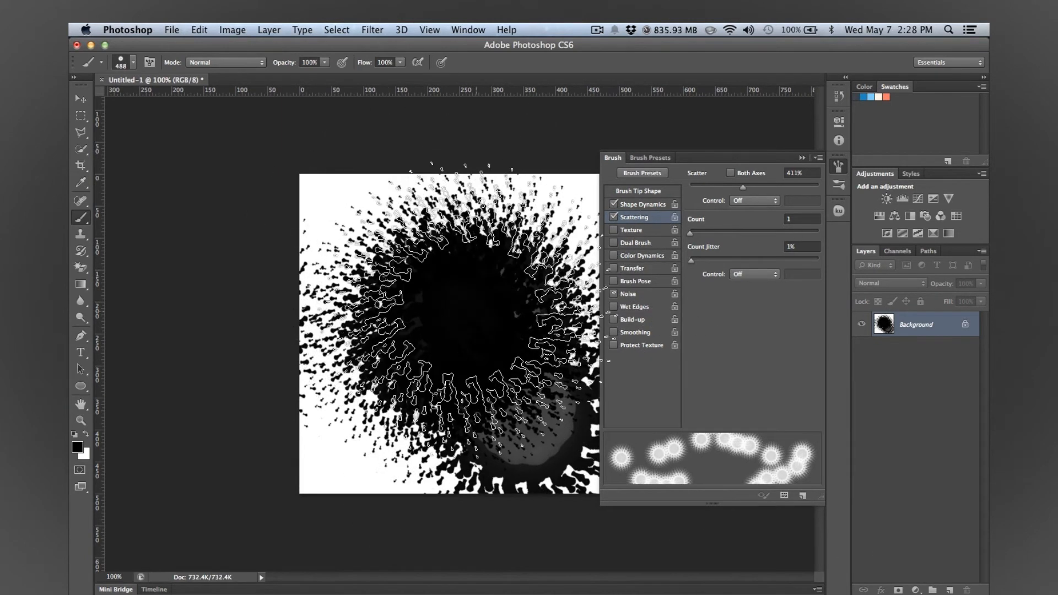
Step: Undo the scattered test marks and lower the brush's Scatter amount to 317%
key("super+z")
key("super+alt+z")
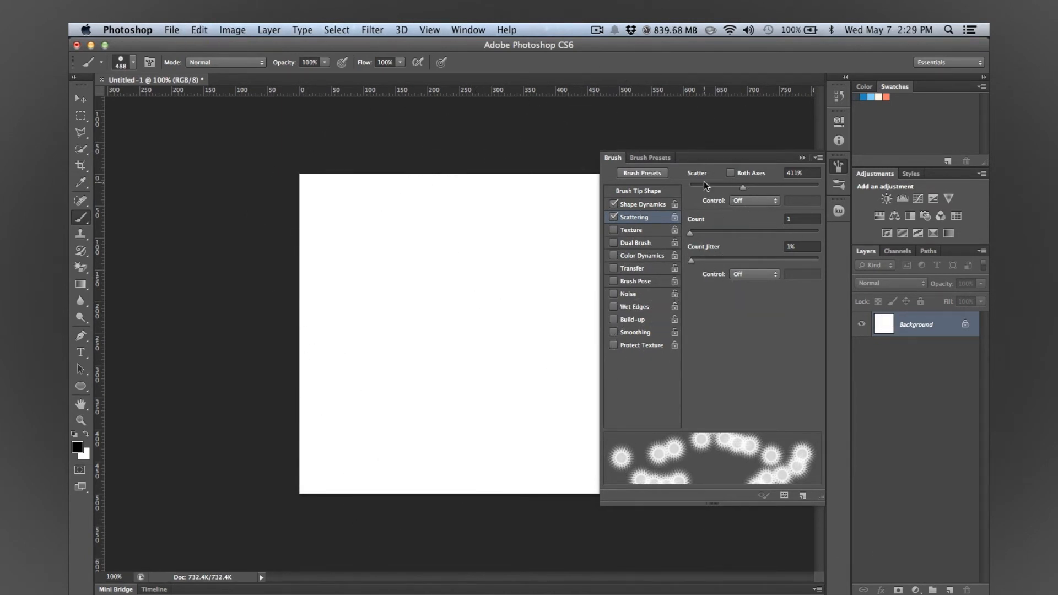
mouse_move(741, 189)
left_mouse_down()
mouse_move(695, 187)
mouse_move(730, 189)
left_mouse_up()
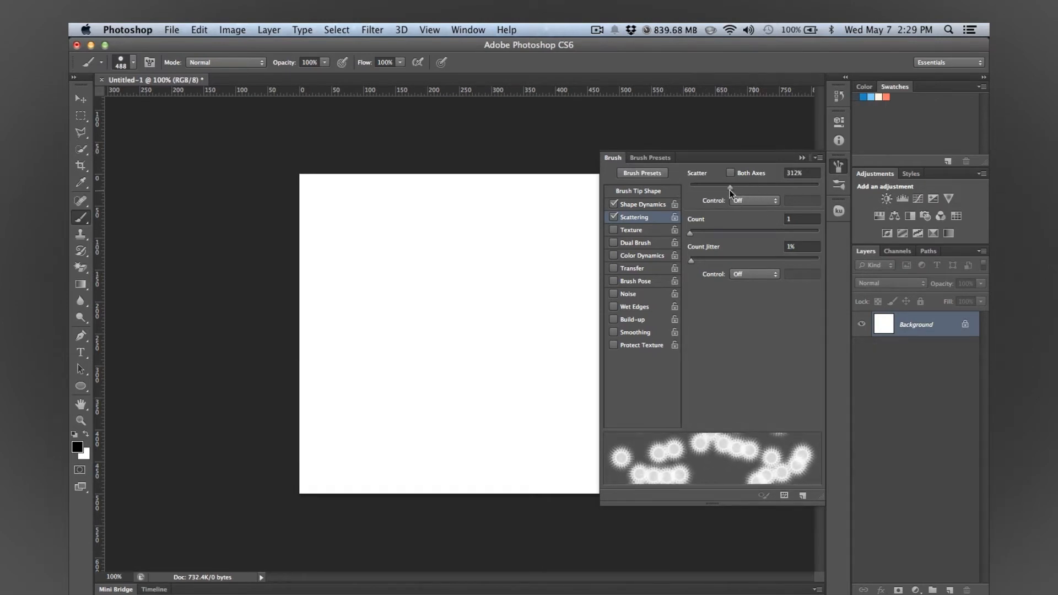
Step: Reduce the brush tip size to 47 px and paint scattered test marks across the canvas
left_click(638, 191)
left_click_drag(785, 290, 718, 288)
mouse_move(451, 301)
left_mouse_down()
mouse_move(534, 276)
mouse_move(558, 352)
mouse_move(441, 405)
mouse_move(339, 392)
mouse_move(339, 310)
mouse_move(376, 229)
left_mouse_up()
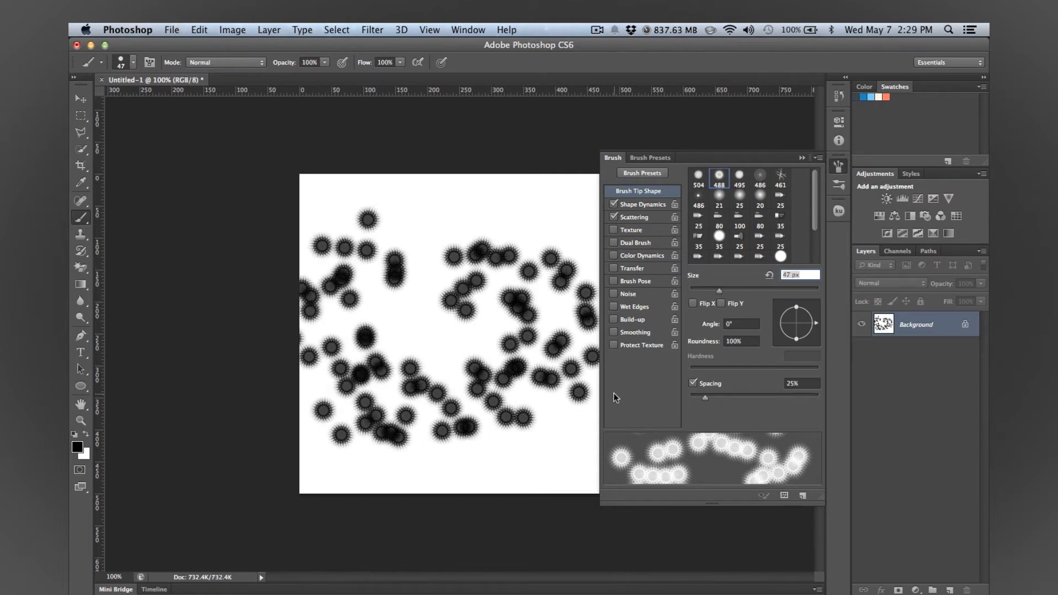
Step: Disable Shape Dynamics and Scattering, paint a plain test stroke with the brush and clear the canvas
left_click(647, 204)
left_click(613, 204)
left_click(613, 217)
mouse_move(467, 214)
left_mouse_down()
mouse_move(472, 166)
mouse_move(567, 240)
left_mouse_up()
key("super+BackSpace")
Step: Re-enable Shape Dynamics and Scattering one after the other, painting a test stroke and clearing the canvas after each
left_click(613, 204)
mouse_move(446, 317)
left_mouse_down()
mouse_move(439, 291)
mouse_move(538, 243)
left_mouse_up()
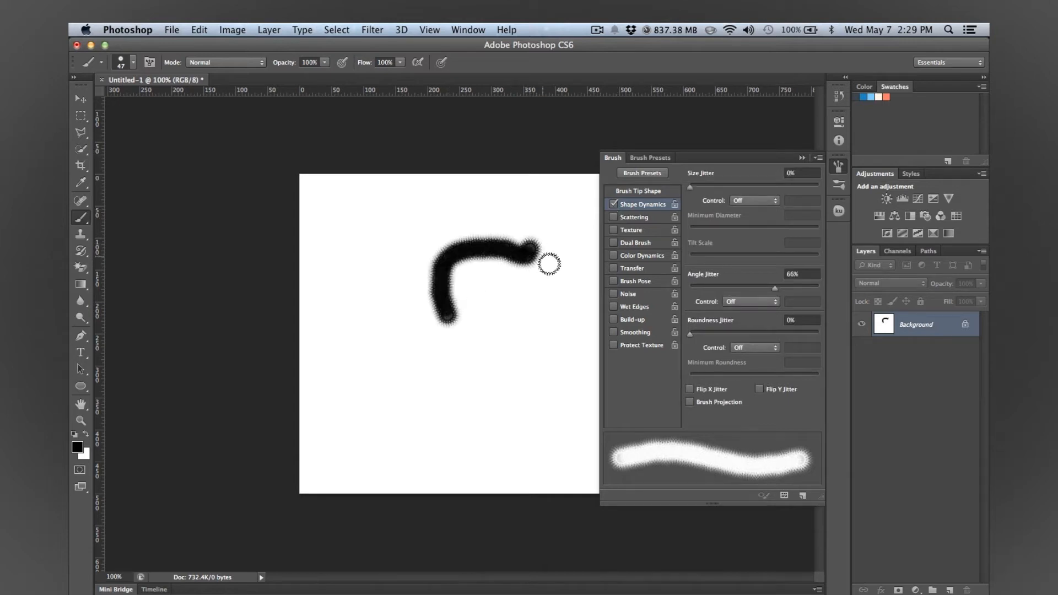
key("super+BackSpace")
left_click(613, 217)
mouse_move(407, 345)
left_mouse_down()
mouse_move(373, 295)
mouse_move(501, 259)
left_mouse_up()
key("super+BackSpace")
Step: Raise the Scatter amount to 1000% and enable Transfer with Opacity Jitter at 100%
left_click(625, 216)
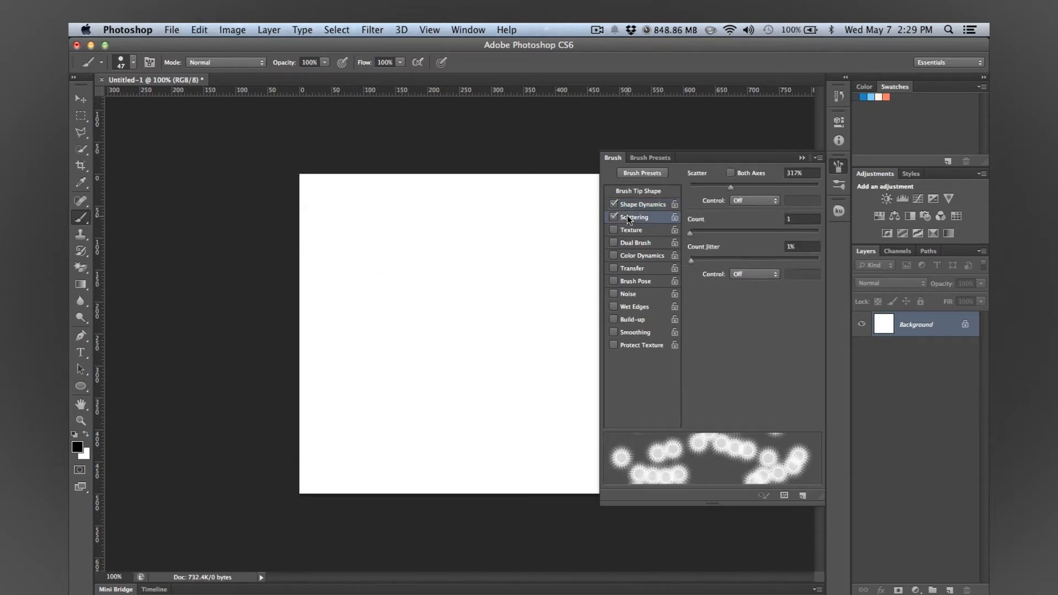
mouse_move(721, 187)
left_mouse_down()
mouse_move(843, 177)
mouse_move(839, 189)
left_mouse_up()
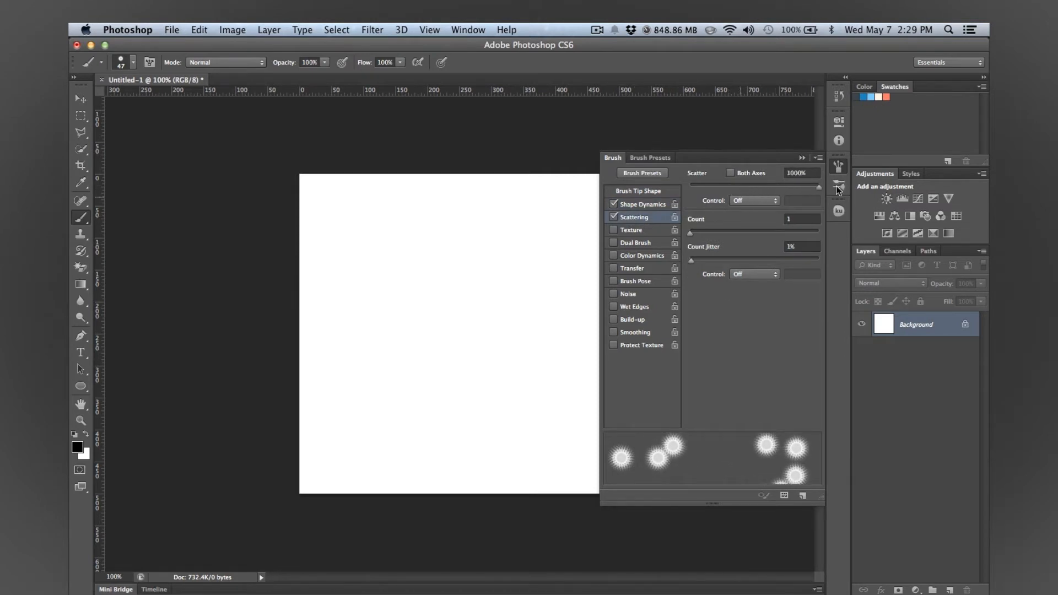
left_click(632, 268)
left_click_drag(690, 188, 818, 187)
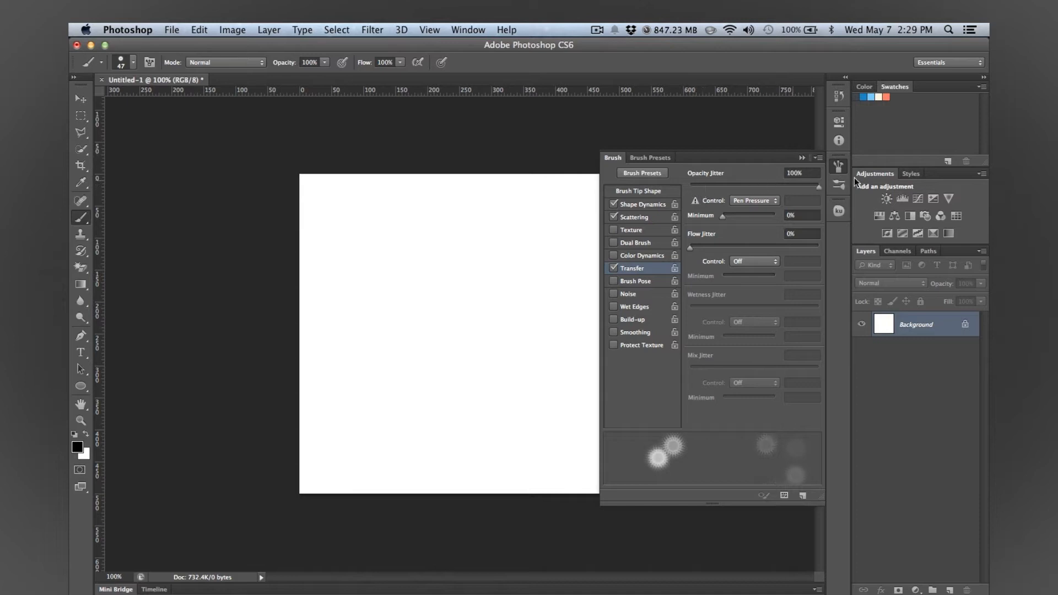
Step: Paint a test stroke, clear the canvas, and disable Transfer, Scattering and Shape Dynamics
mouse_move(440, 311)
left_mouse_down()
mouse_move(532, 322)
mouse_move(447, 401)
mouse_move(418, 401)
left_mouse_up()
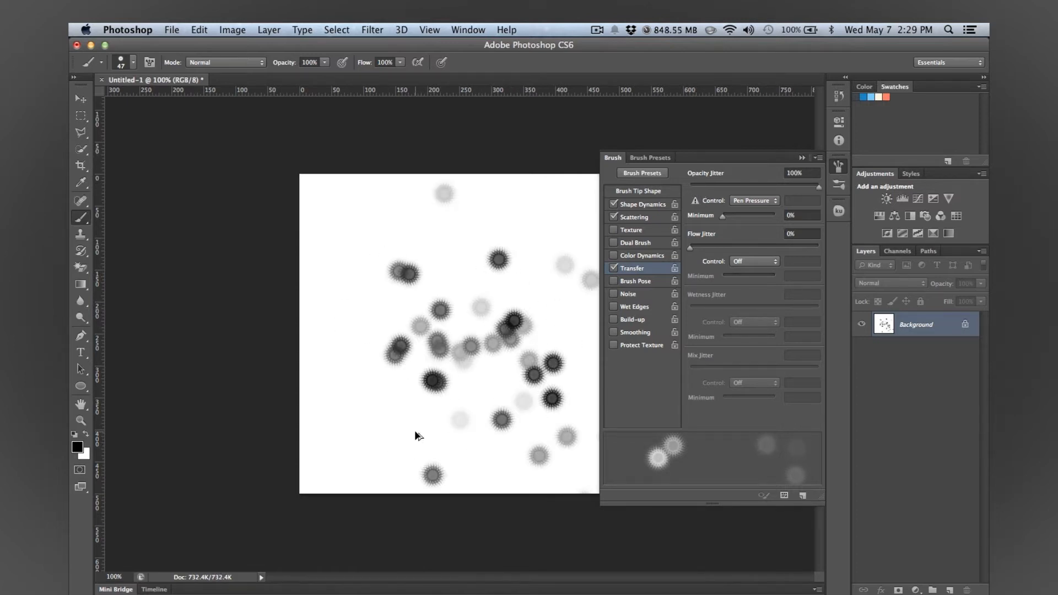
key("super+BackSpace")
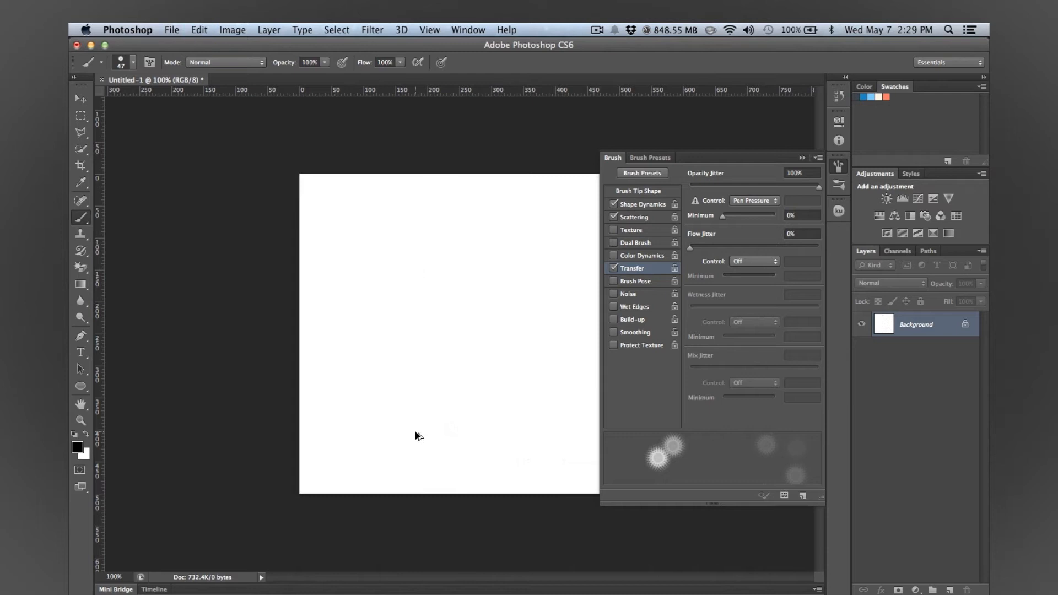
left_click(614, 268)
left_click(615, 216)
left_click(615, 203)
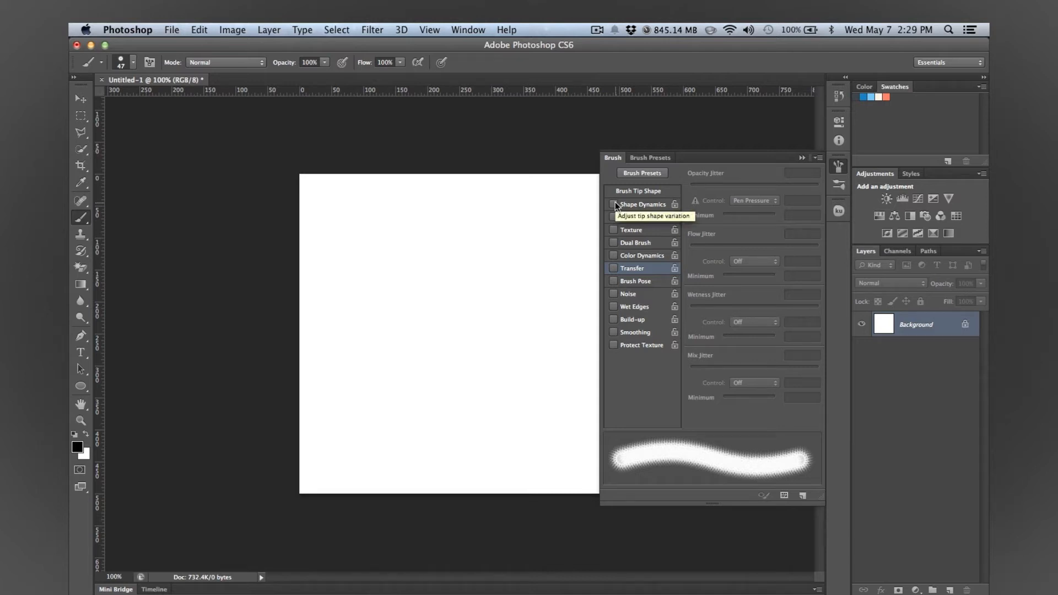
Step: Replace the current brush presets with NaldzGraphics_SplatterPaintBrushes.abr from the Desktop
left_click(655, 161)
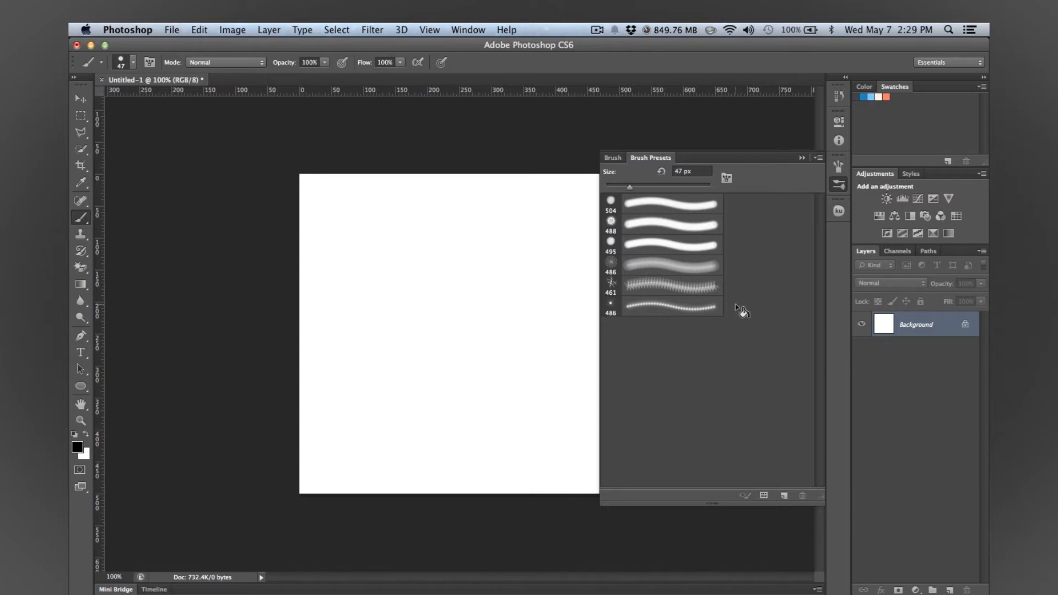
left_click(818, 158)
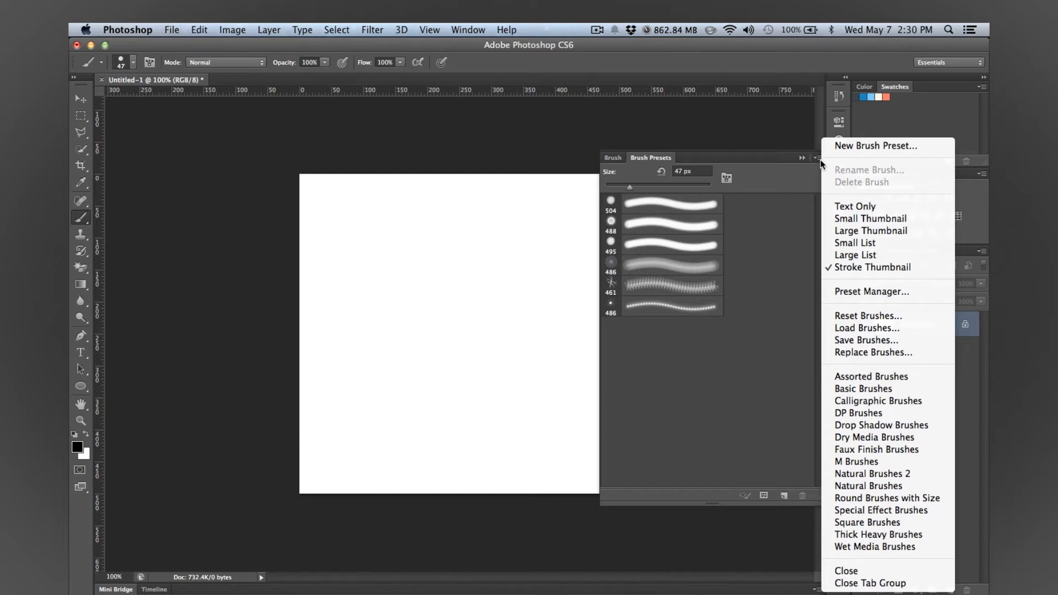
left_click(852, 353)
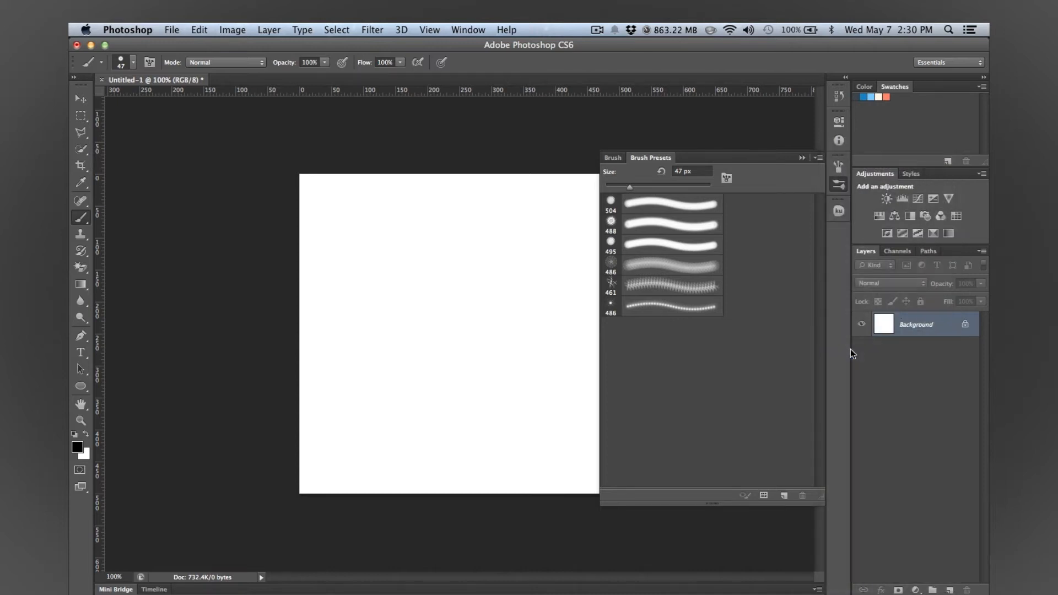
scroll(424, 310, "down", 3)
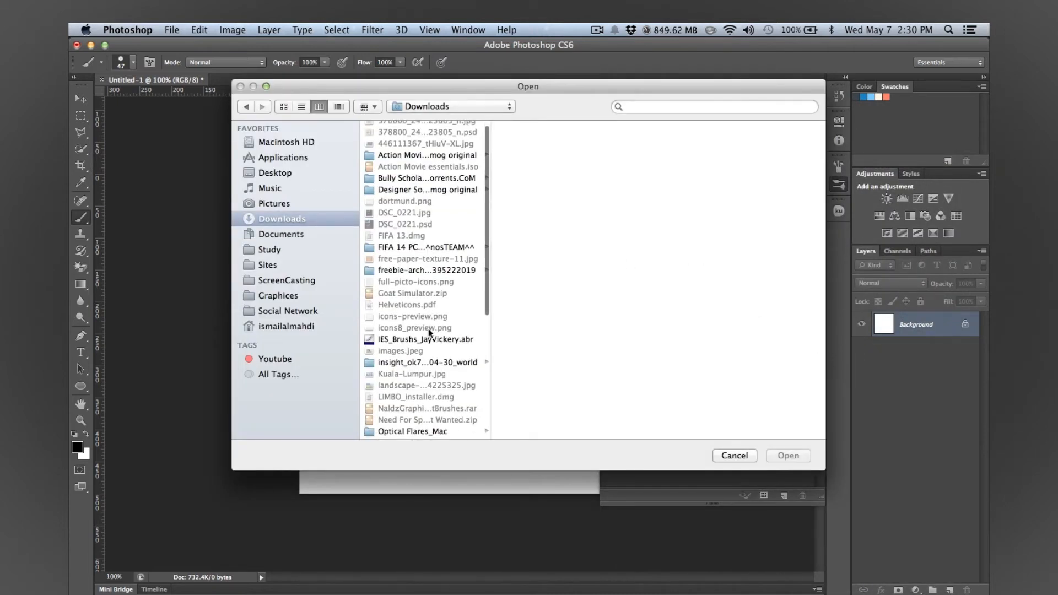
left_click(274, 171)
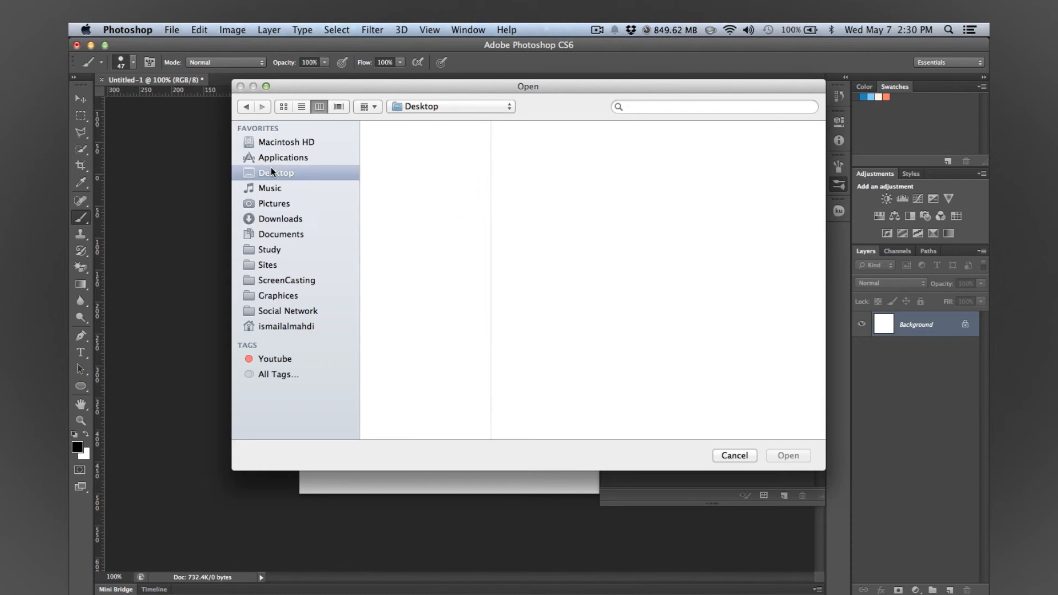
left_click(389, 128)
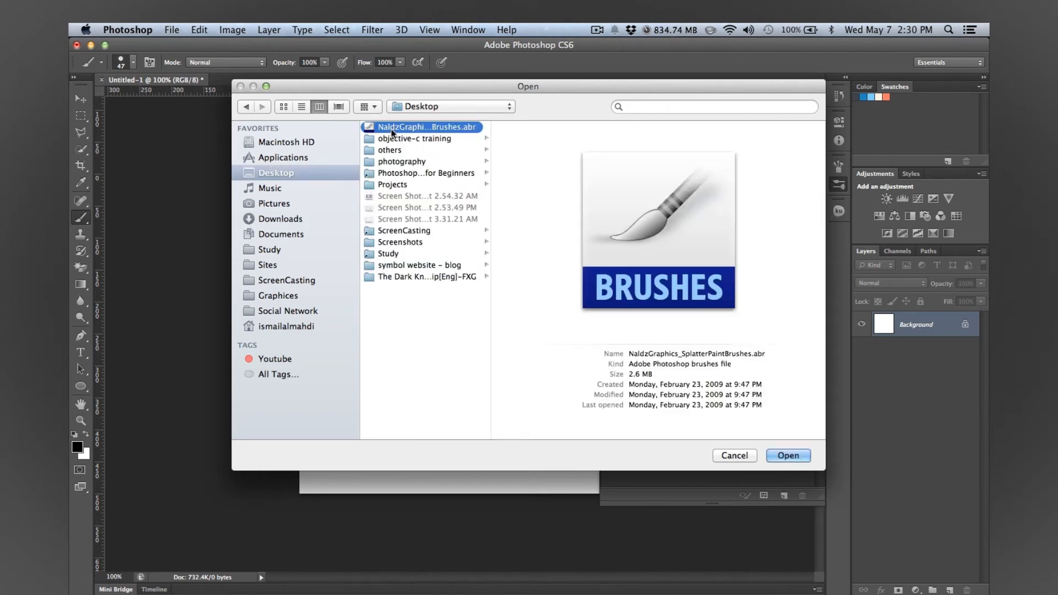
left_click(802, 456)
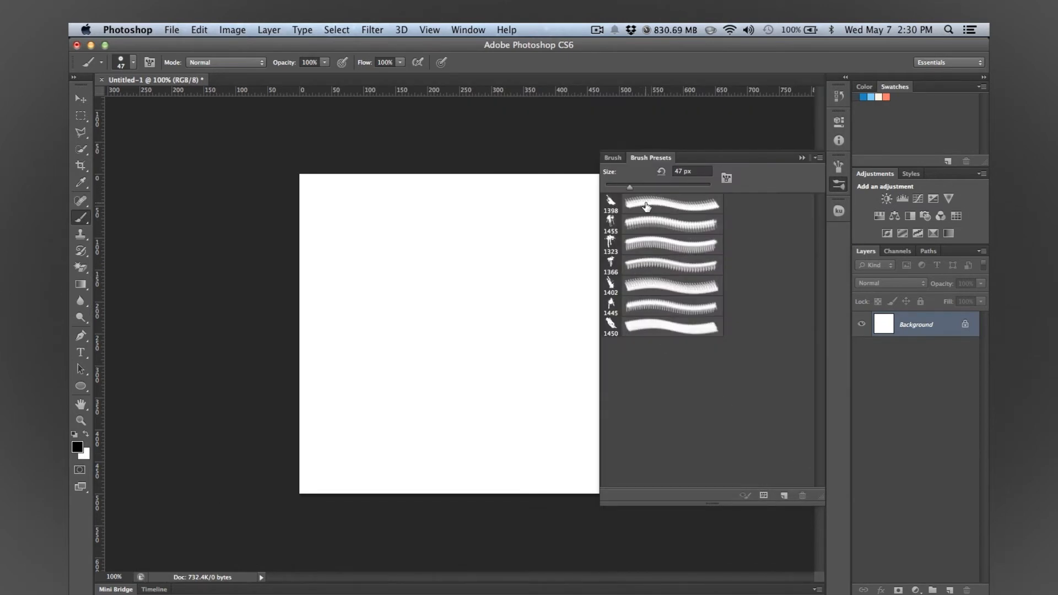
Step: Choose the 1455 px splatter brush, stamp it on the canvas and clear the canvas
left_click(655, 227)
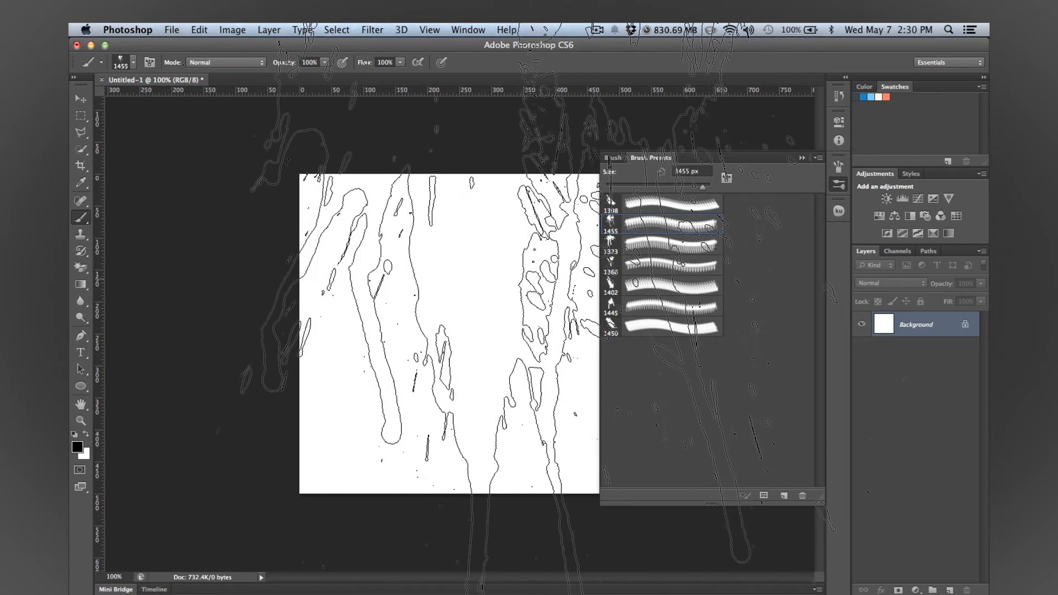
left_click(452, 308)
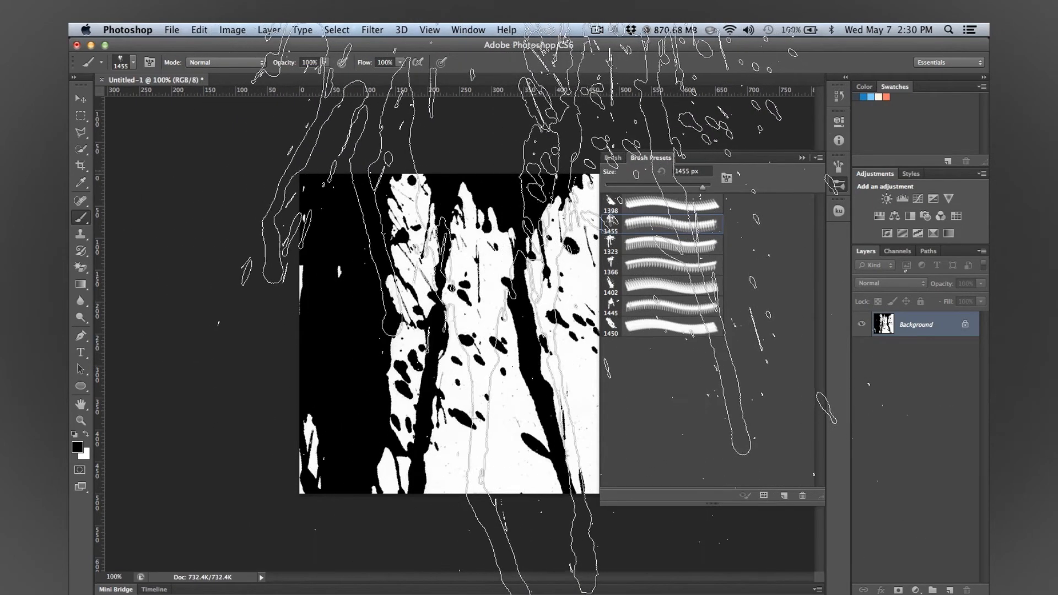
key("super+BackSpace")
Step: Reduce the splatter brush size to 79 px and stamp it at several places on the canvas
right_click(349, 325)
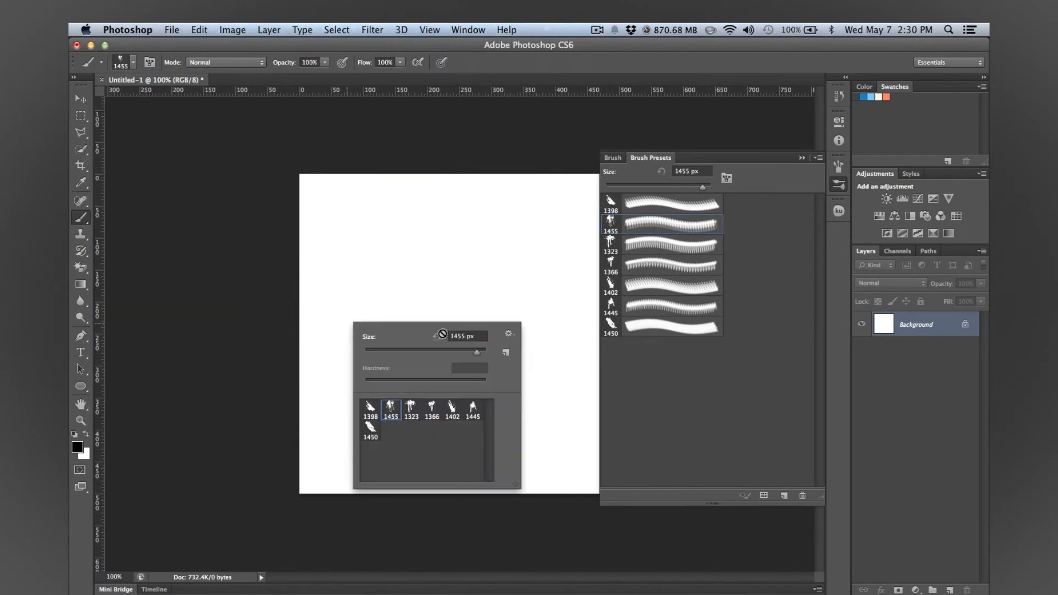
left_click_drag(460, 346, 412, 352)
left_click(432, 248)
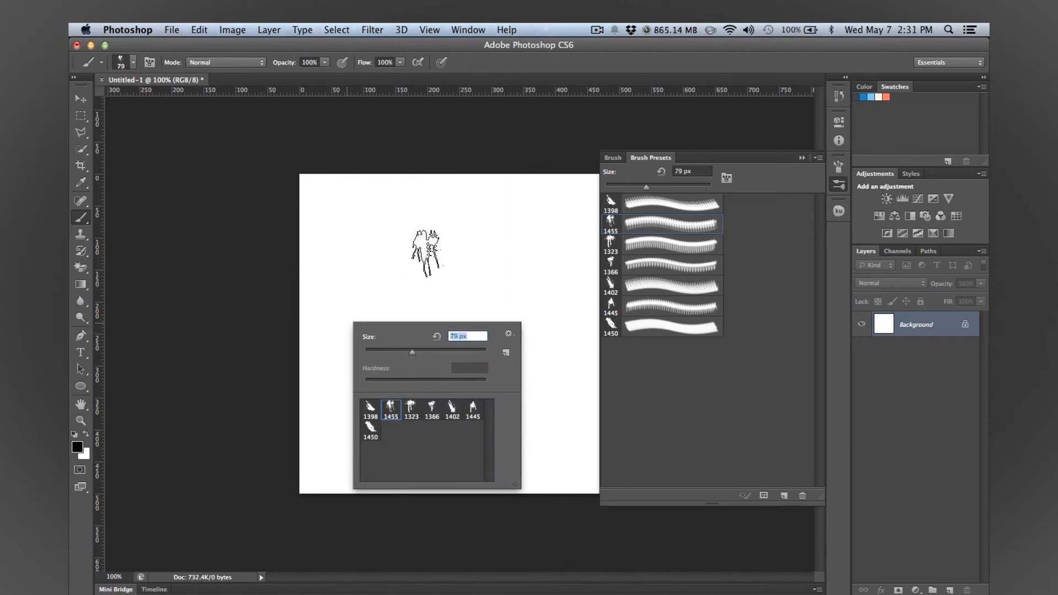
left_click(393, 392)
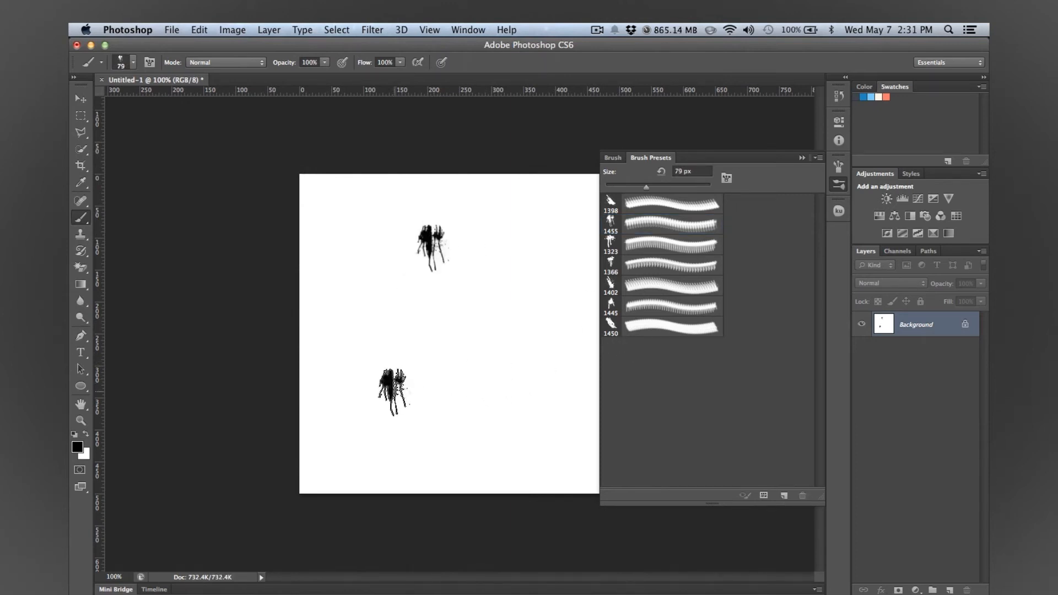
left_click(526, 311)
left_click(335, 322)
Step: Switch to the 1445 px splatter brush, stamp it repeatedly on the canvas and undo the last stamp
left_click(677, 307)
left_click(413, 306)
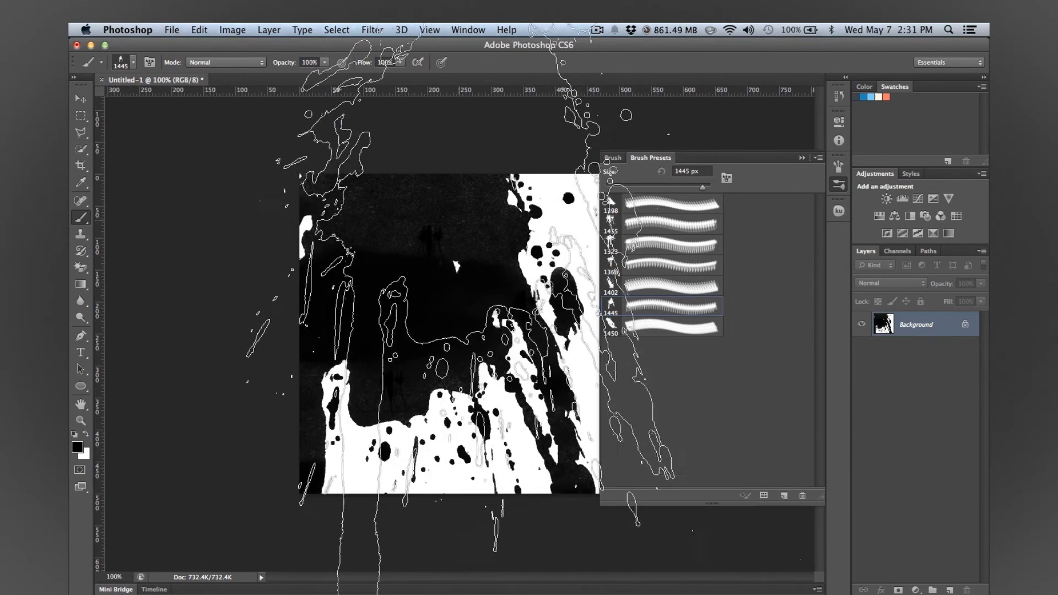
left_click(678, 300)
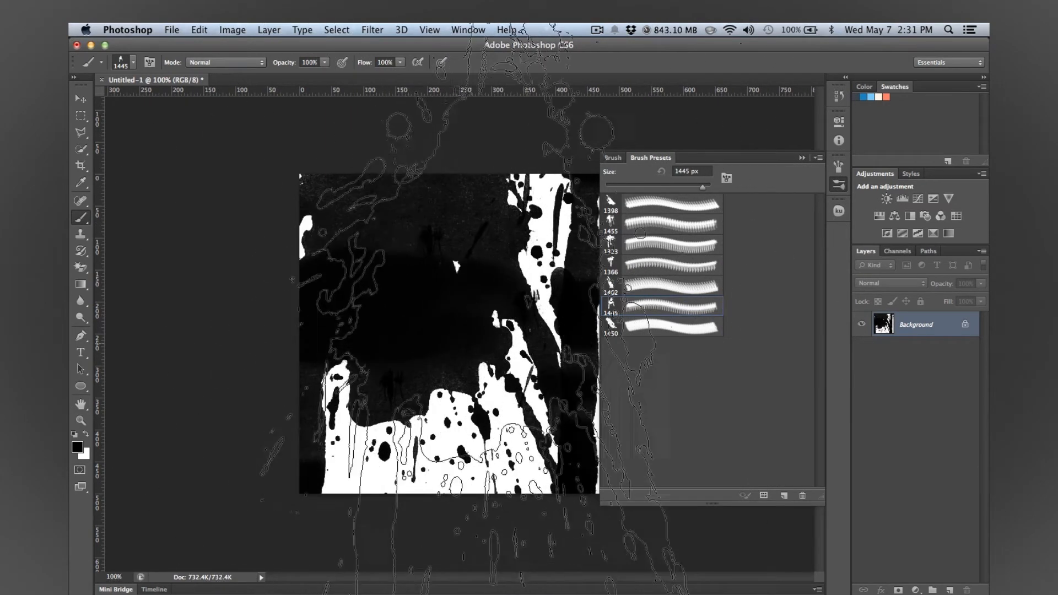
left_click(496, 309)
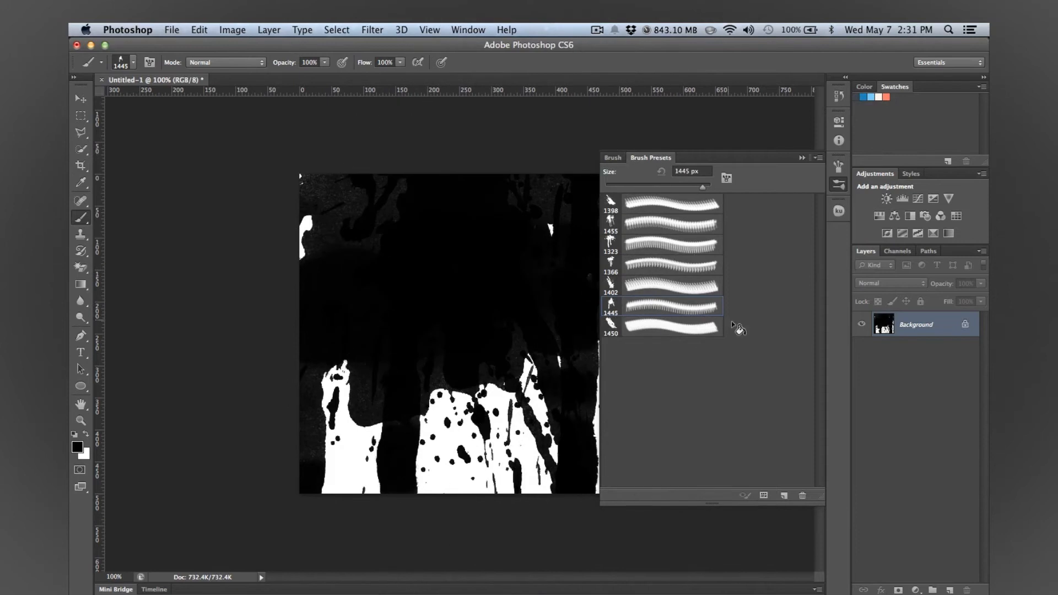
key("super+z")
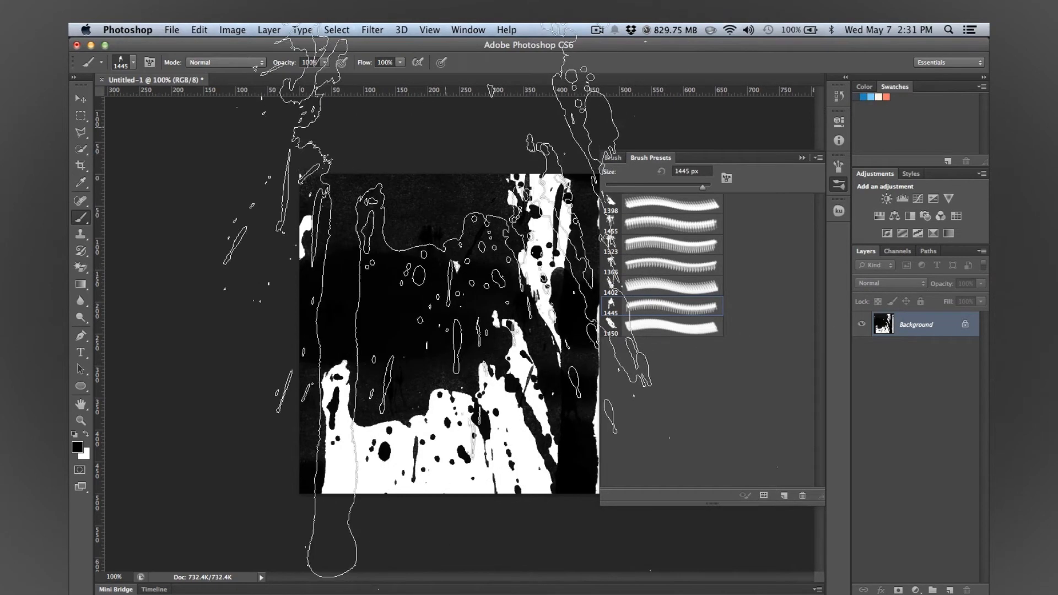
Step: Lower the brush opacity to 22% and stamp the 1445 px and 1455 px splatter brushes over the canvas
left_click_drag(286, 71, 242, 71)
left_click(300, 297)
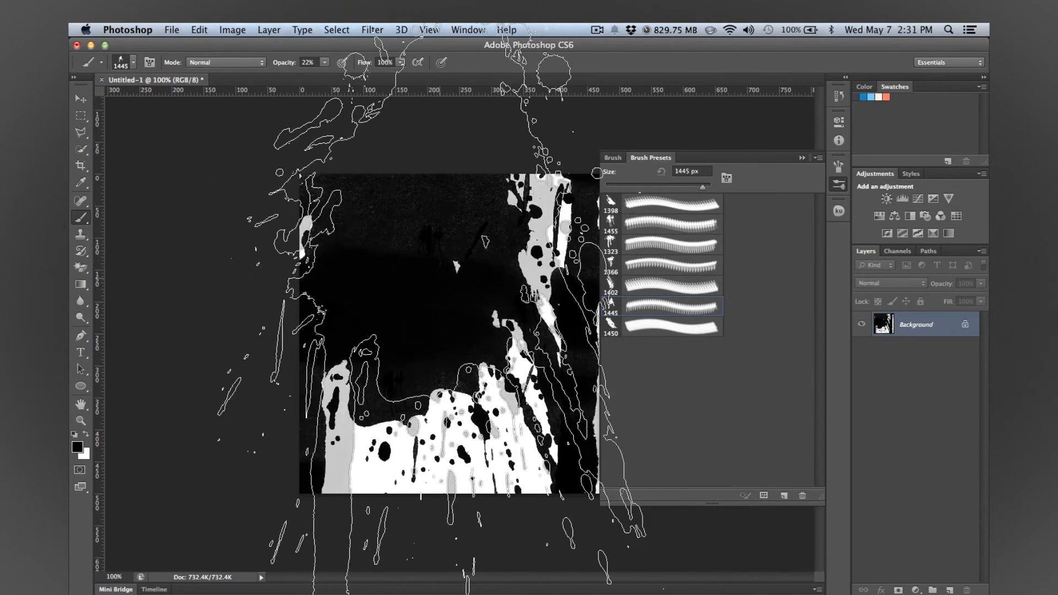
left_click(621, 232)
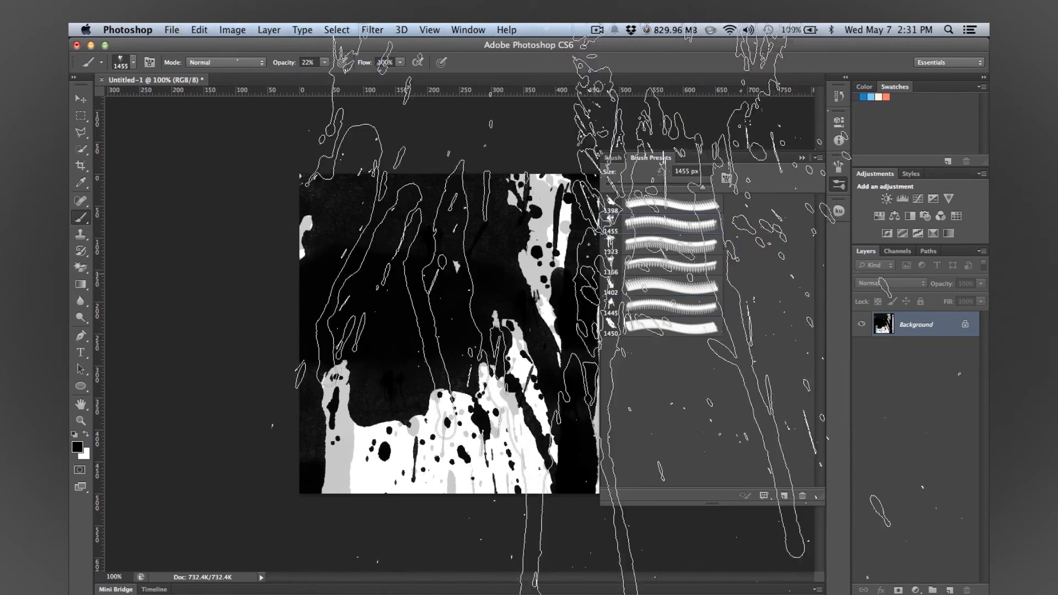
left_click(666, 309)
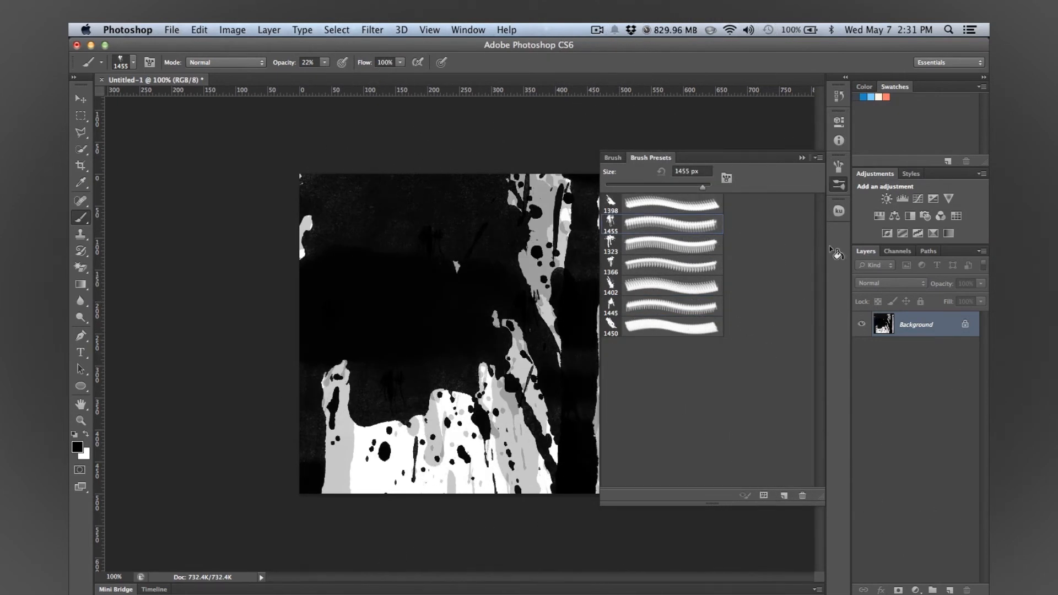
left_click(838, 185)
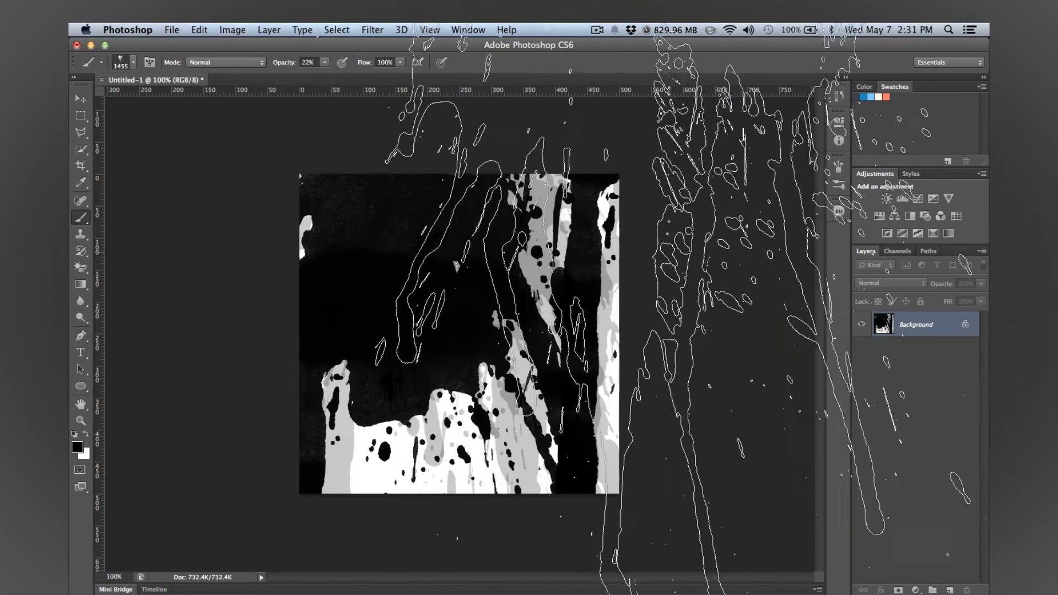
left_click(744, 309)
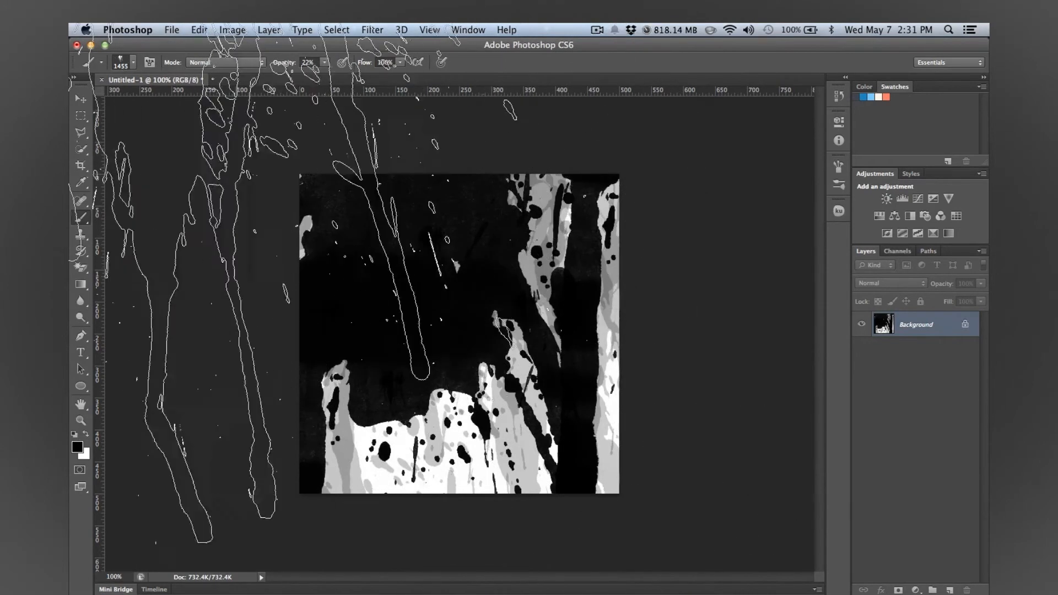
Step: Rotate the 1455 px brush tip to 123° and test it on the canvas with the brush opacity at 100%
left_click(837, 168)
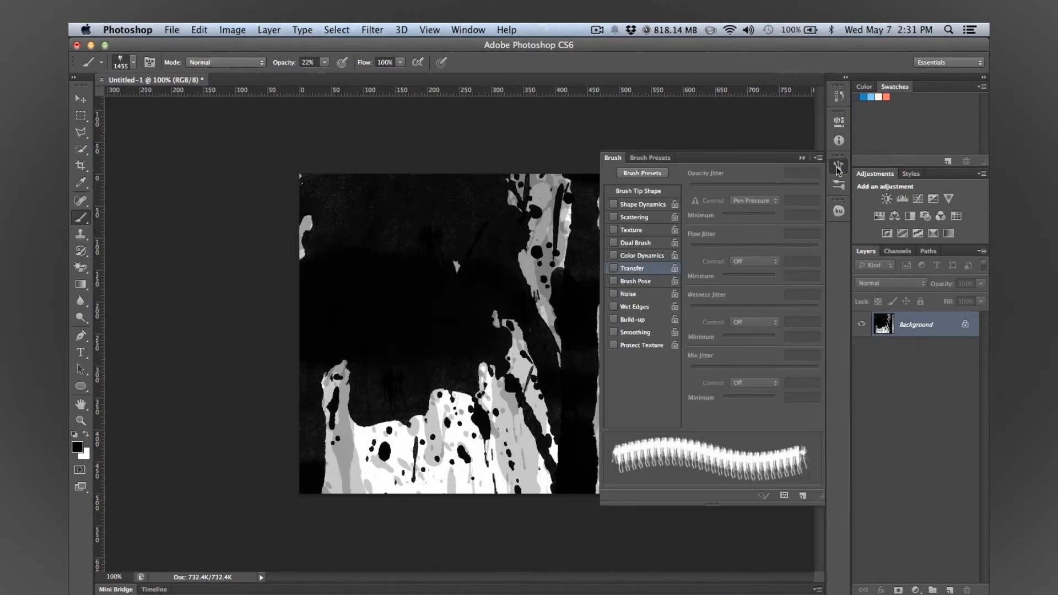
left_click(639, 193)
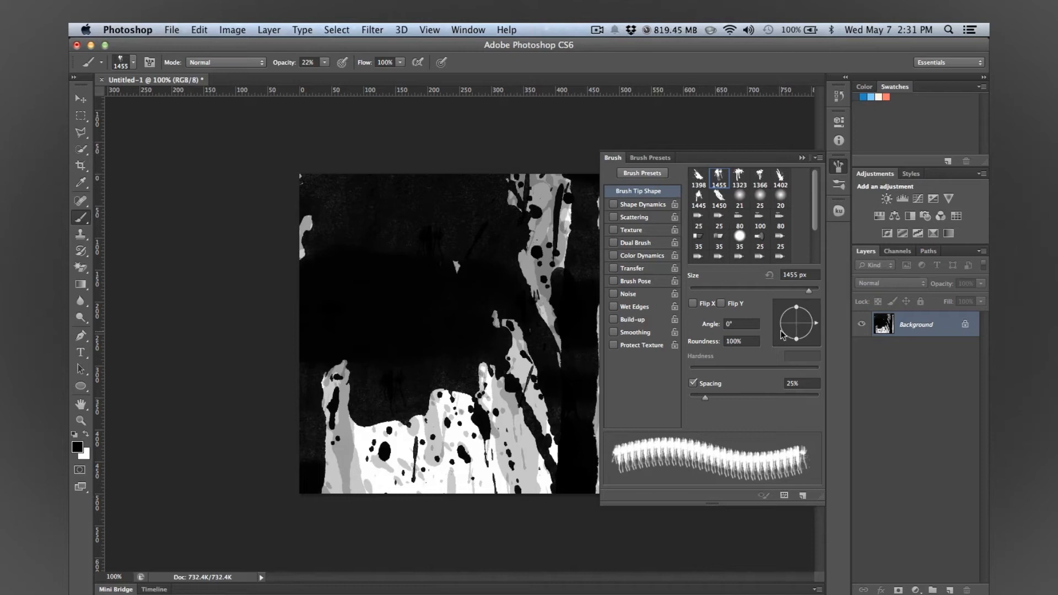
mouse_move(802, 330)
left_mouse_down()
mouse_move(808, 312)
mouse_move(787, 309)
left_mouse_up()
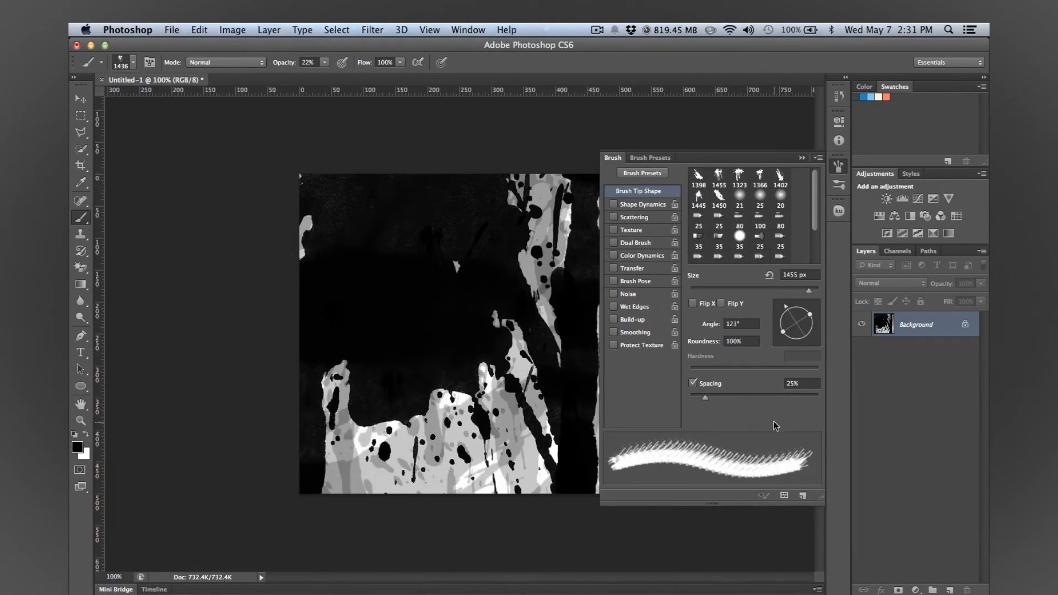
left_click_drag(283, 62, 472, 65)
left_click_drag(358, 358, 397, 331)
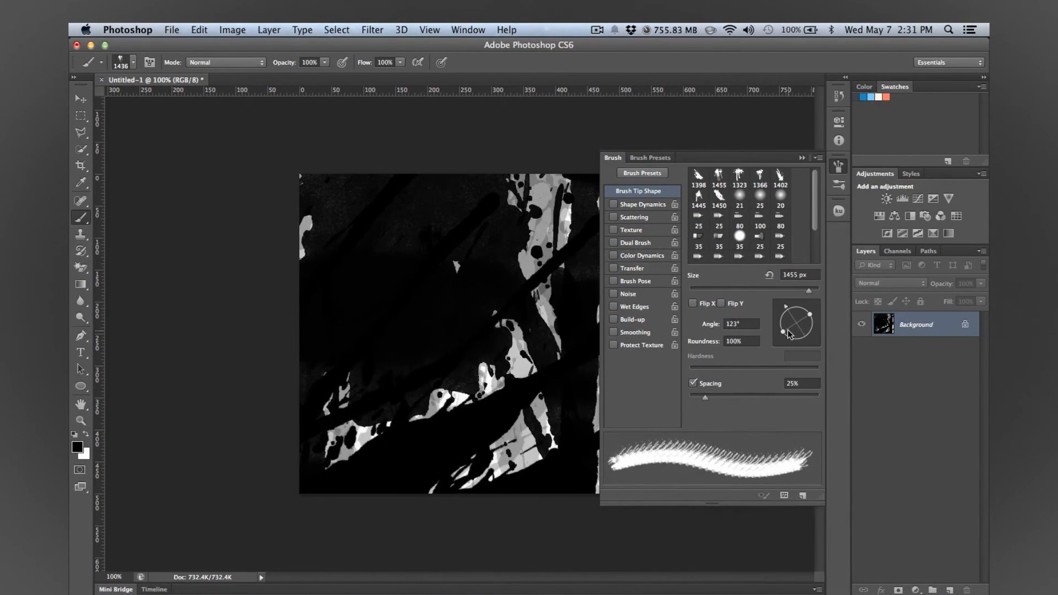
Step: Fill the painted canvas with white, put the brush presets away and switch to the Move tool
left_click(649, 158)
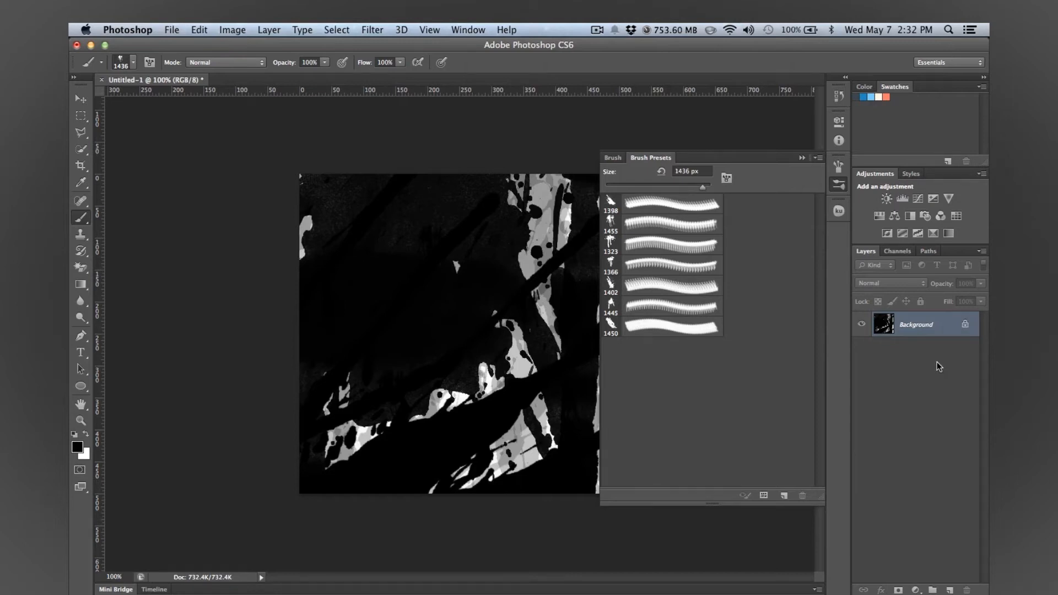
key("alt+BackSpace")
key("super+BackSpace")
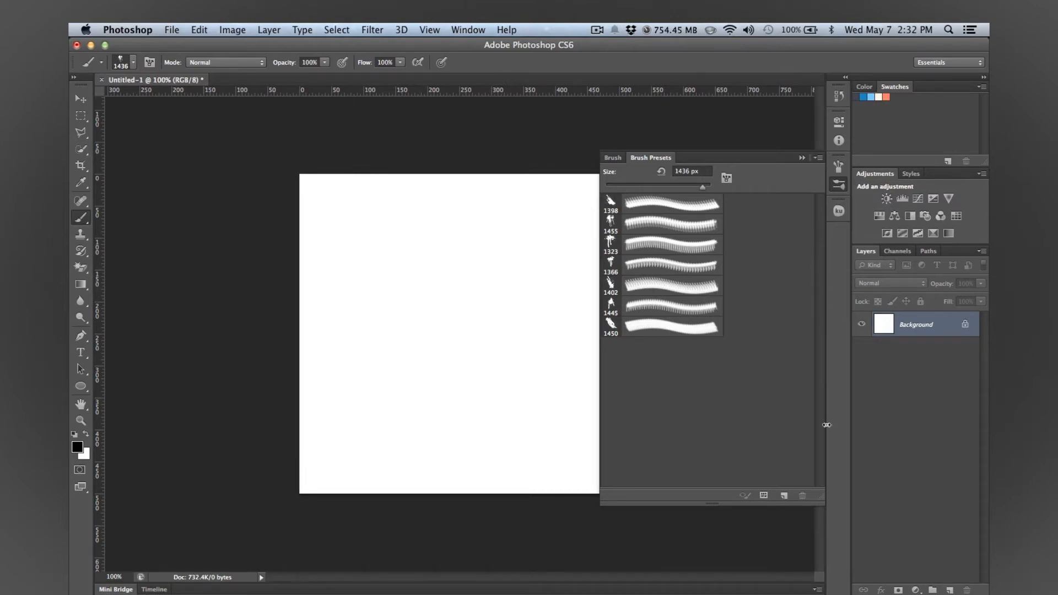
left_click(845, 185)
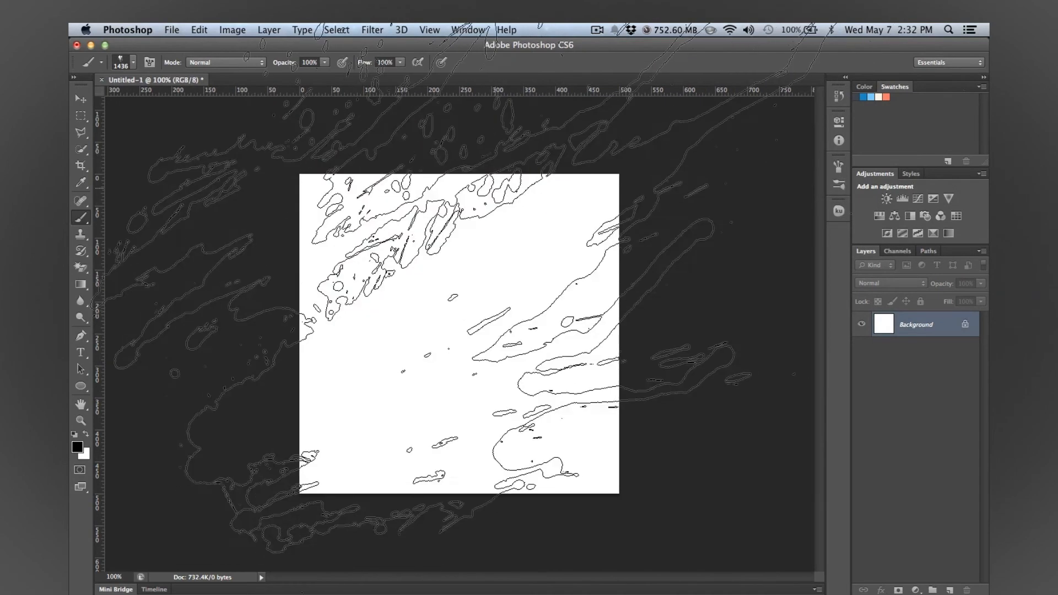
left_click(81, 99)
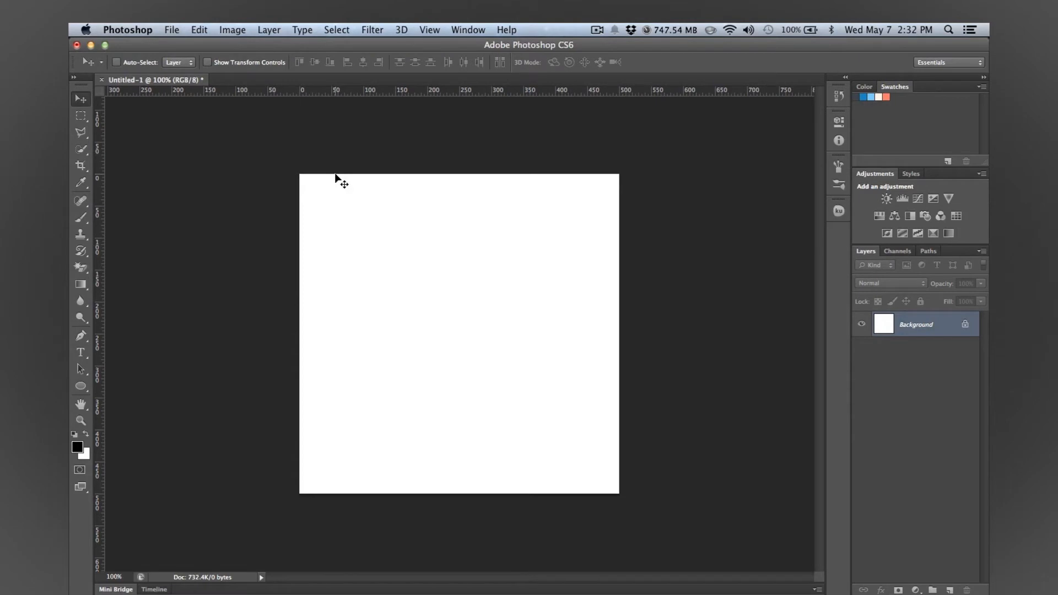
Step: Create a new 500 × 500 pixel document at 72 pixels/inch with transparent background contents
key("super+n")
left_click(434, 304)
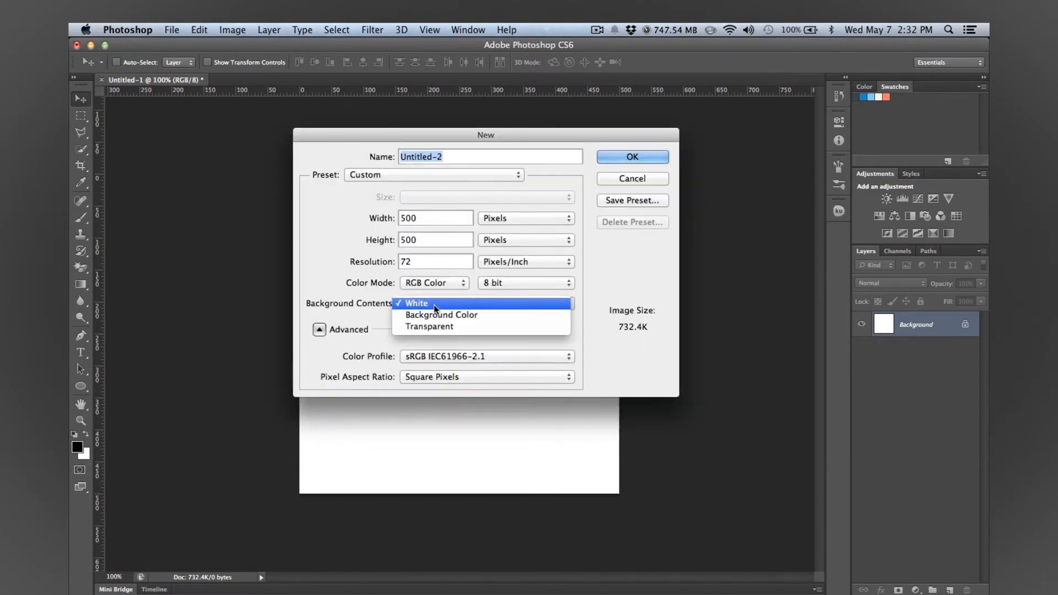
left_click(438, 327)
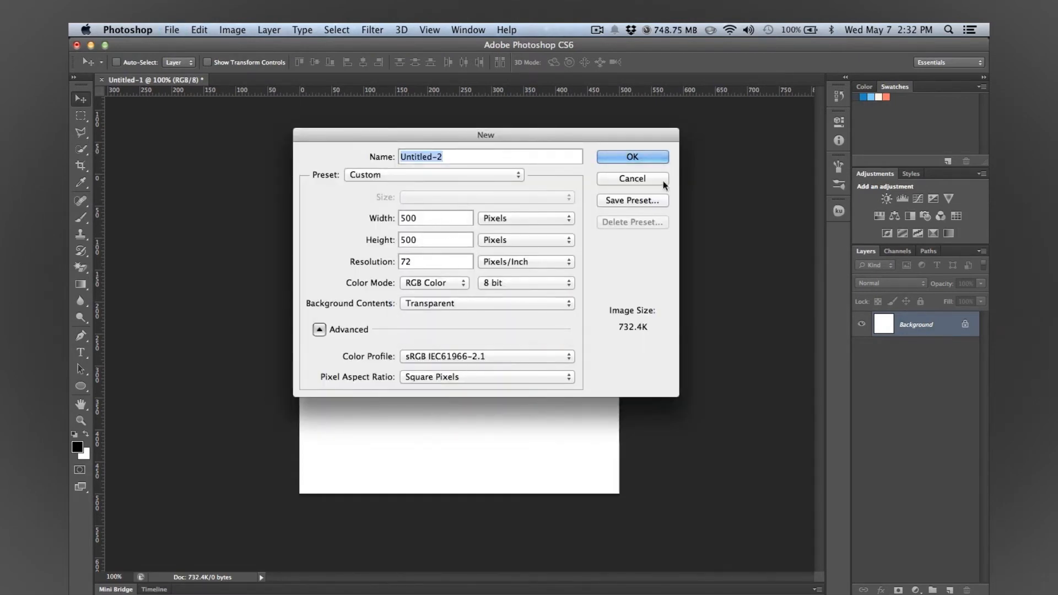
left_click(645, 160)
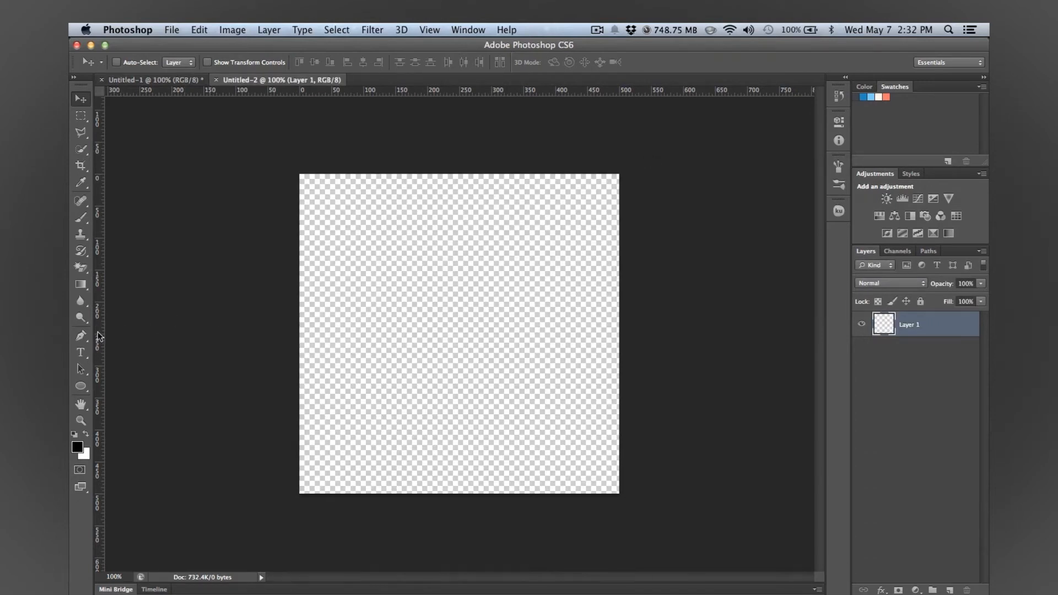
Step: Draw a straight vertical path with the Pen tool near the middle of the transparent canvas
left_click(80, 335)
left_click(453, 235)
left_click(453, 406)
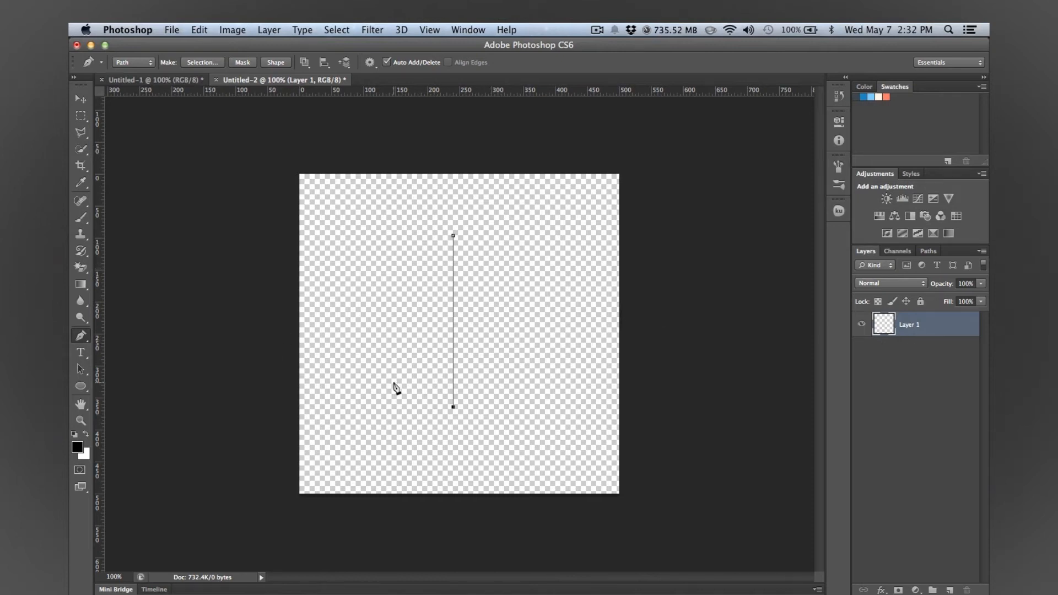
Step: Stroke the vertical path with the Pencil without simulated pressure, and delete the path
key("a")
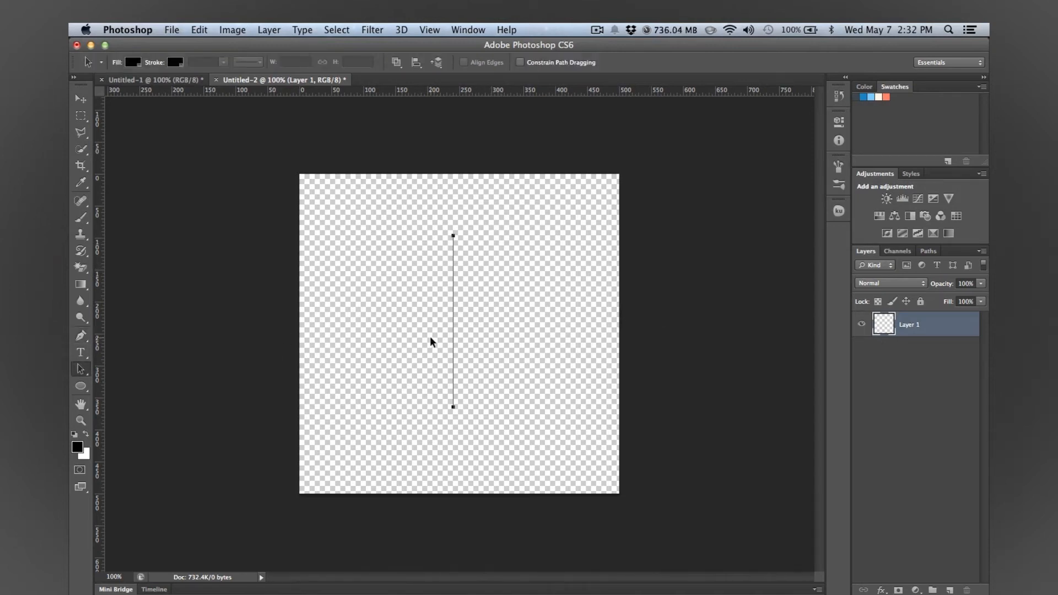
left_click(83, 373)
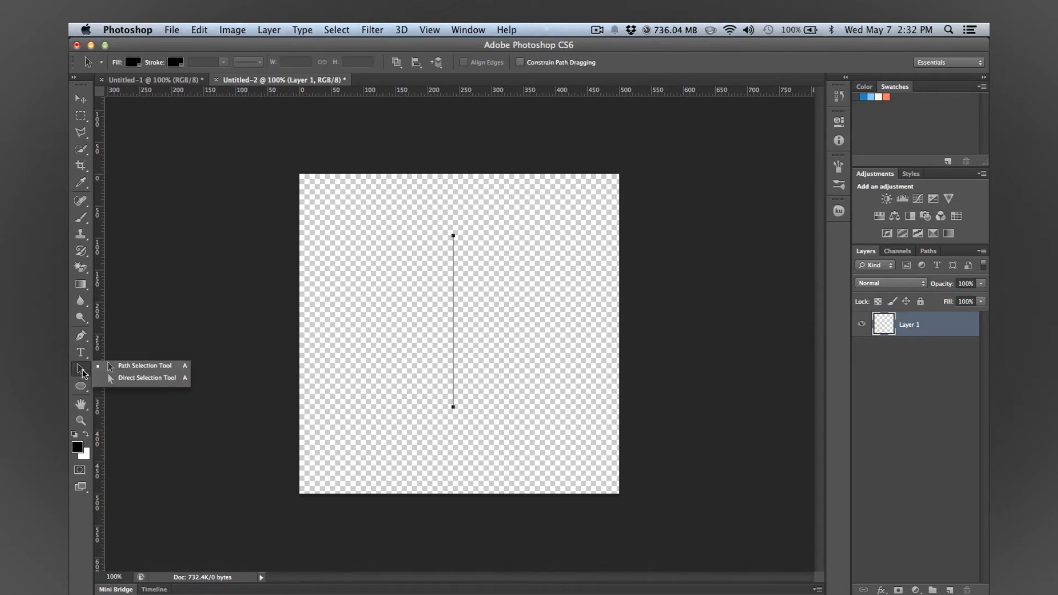
left_click(163, 366)
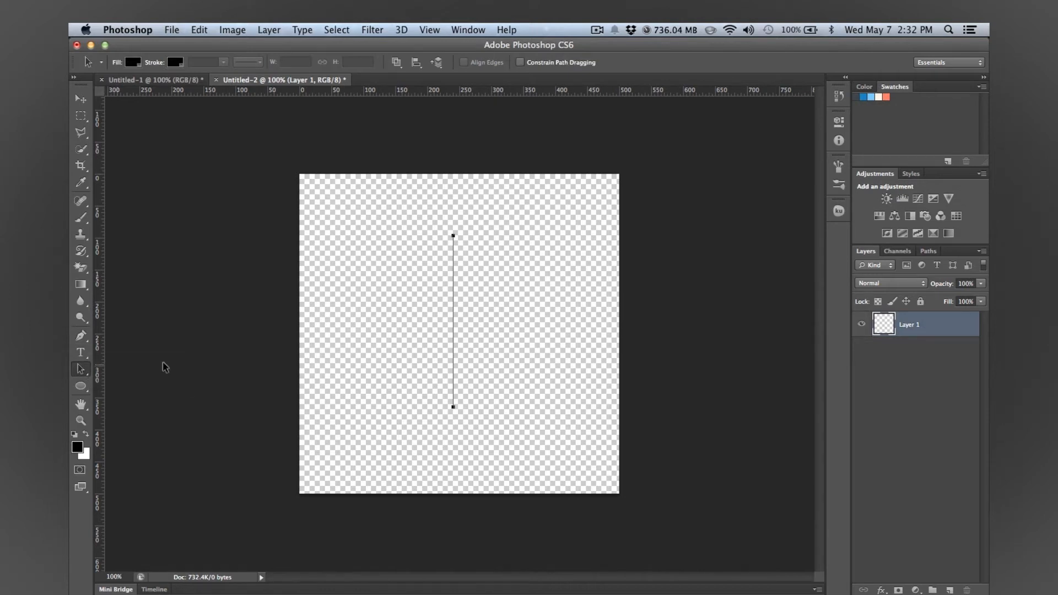
right_click(456, 366)
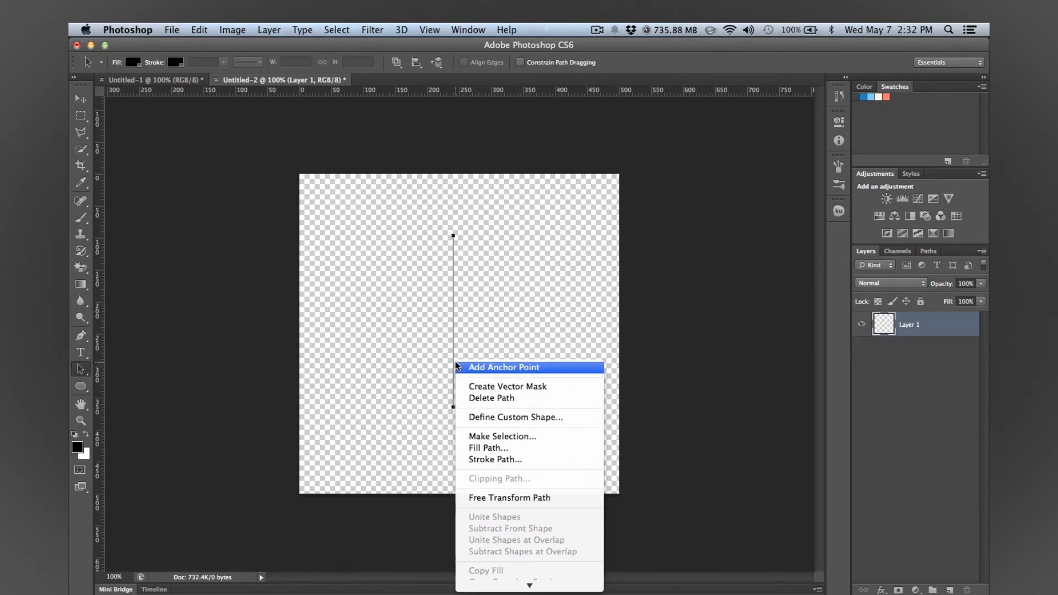
left_click(490, 459)
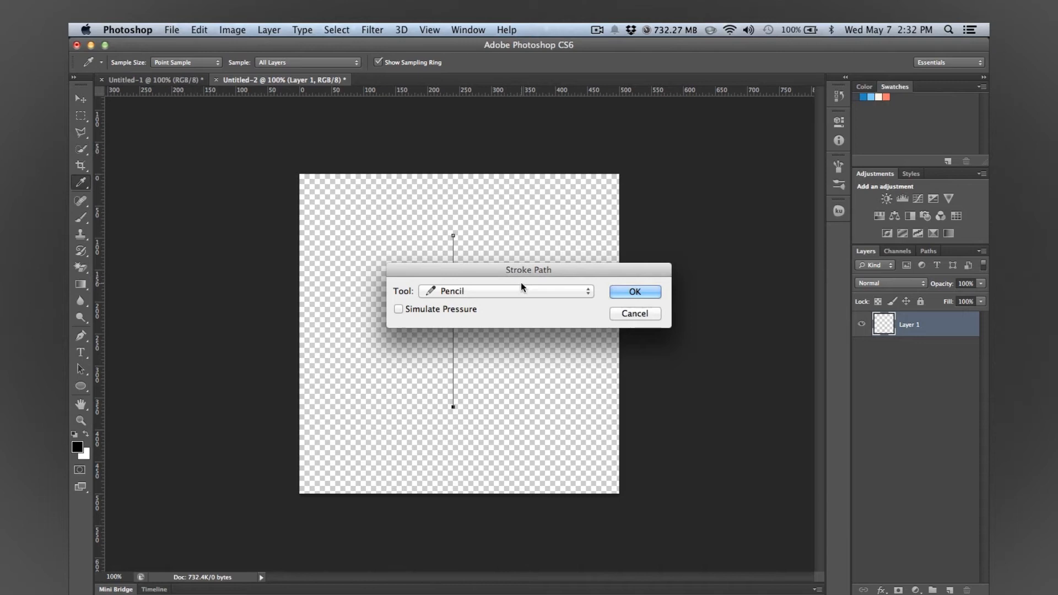
left_click(639, 296)
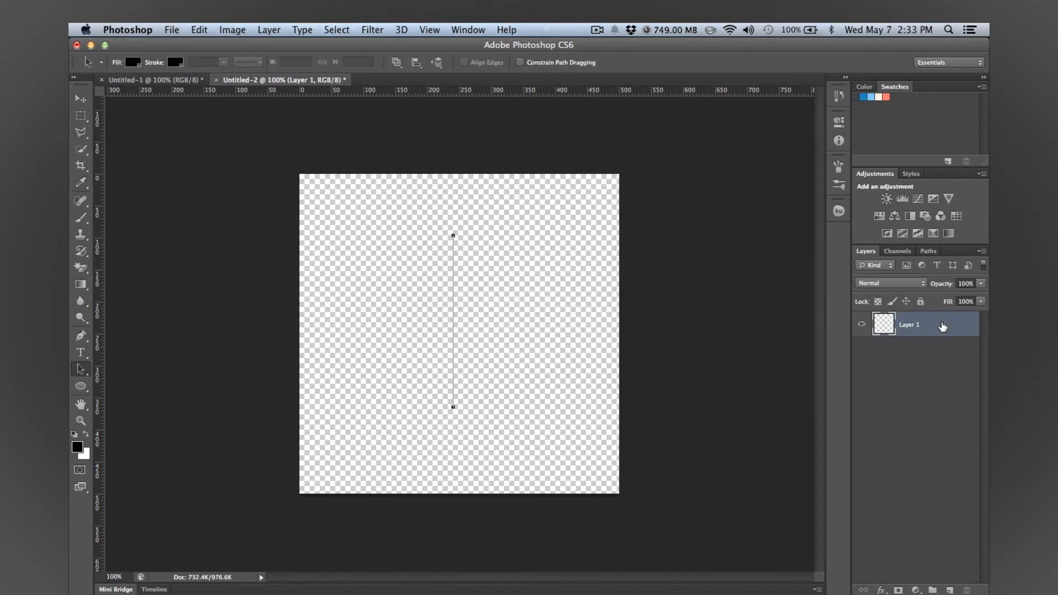
right_click(512, 318)
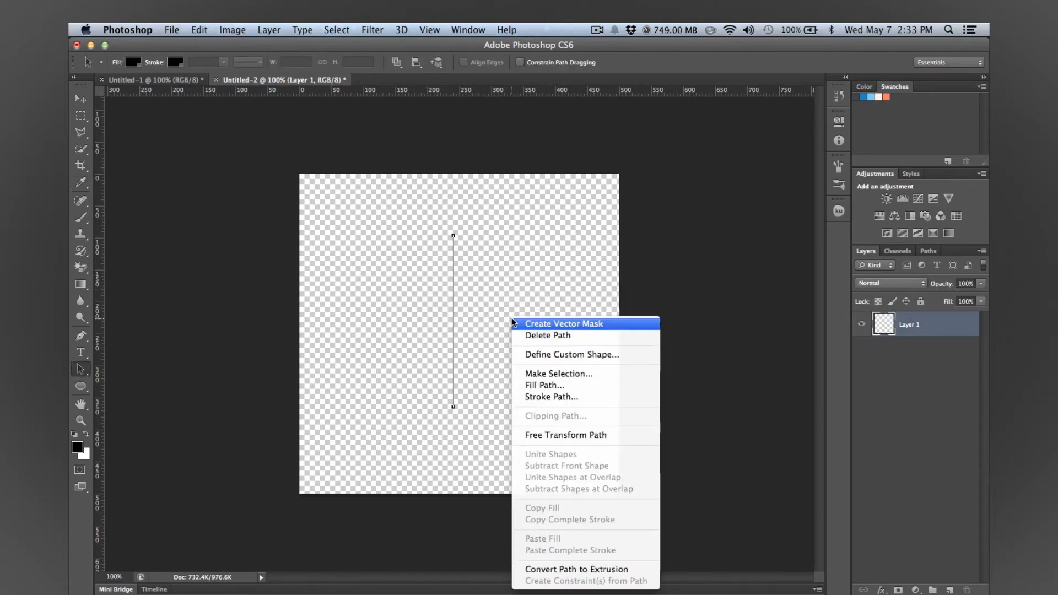
left_click(559, 336)
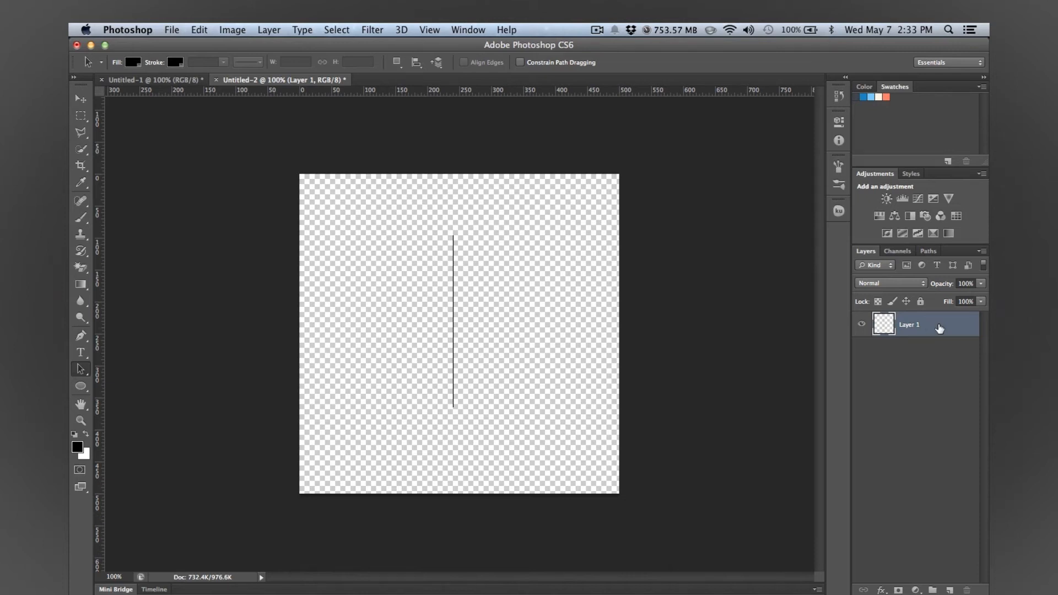
Step: Rotate the vertical line 15° clockwise, apply the transformation and move the line slightly to the right
key("super+t")
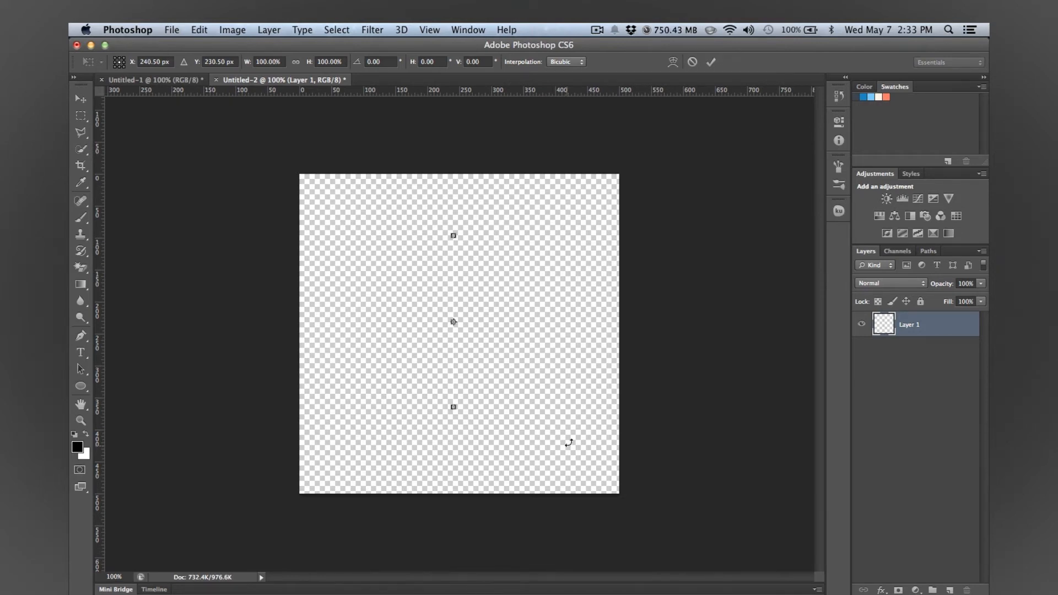
left_click_drag(570, 437, 550, 453)
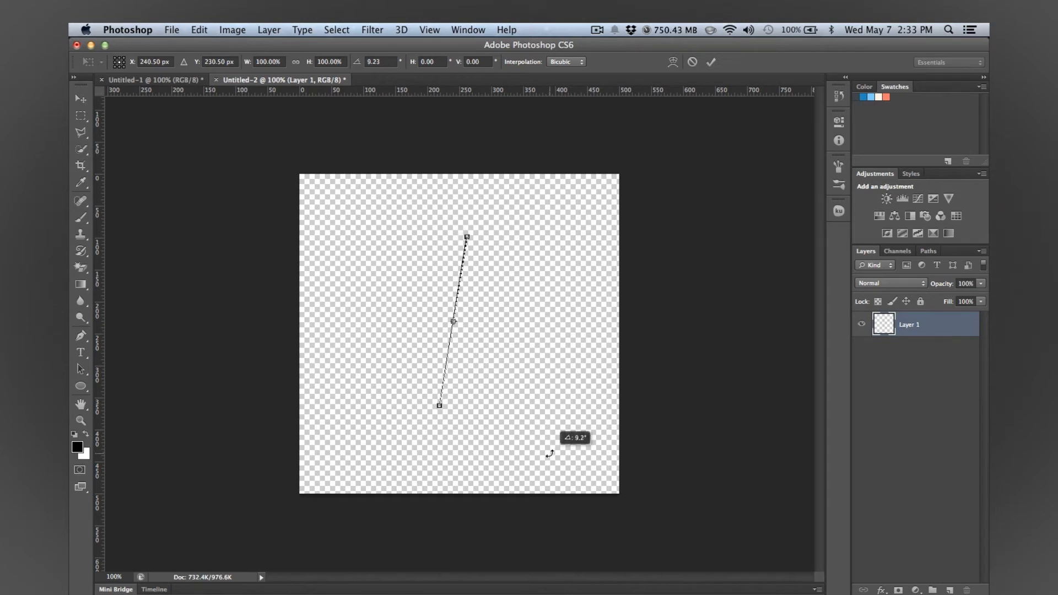
key("shift")
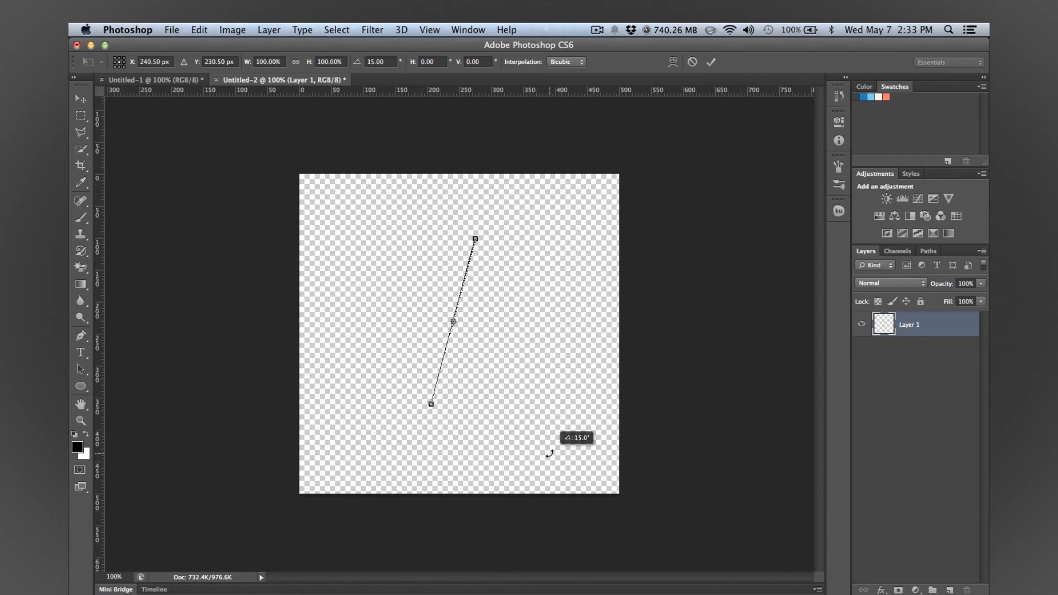
left_click_drag(550, 453, 550, 453)
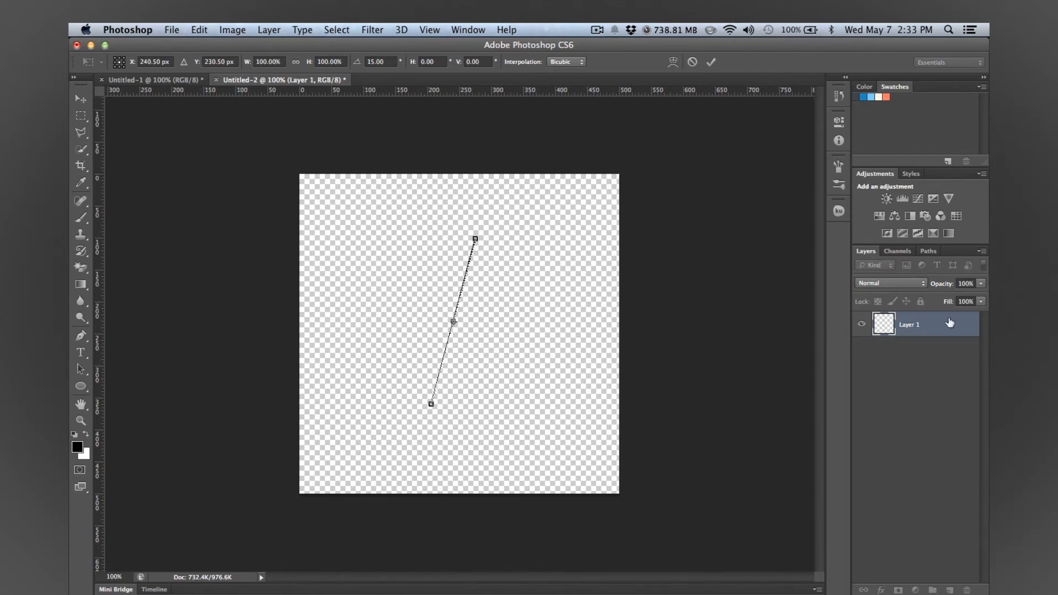
left_click(80, 98)
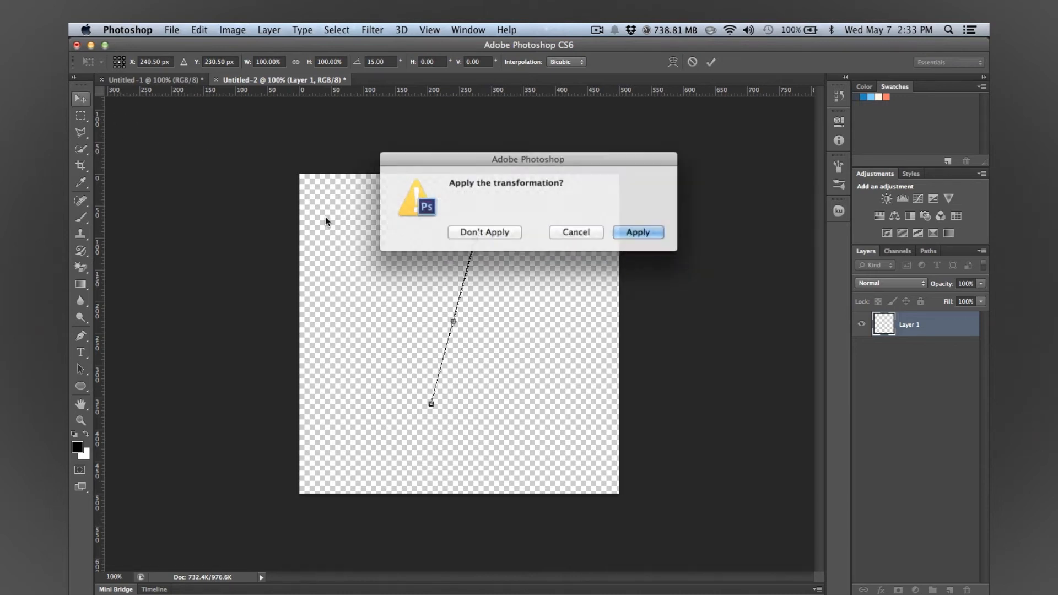
left_click(637, 232)
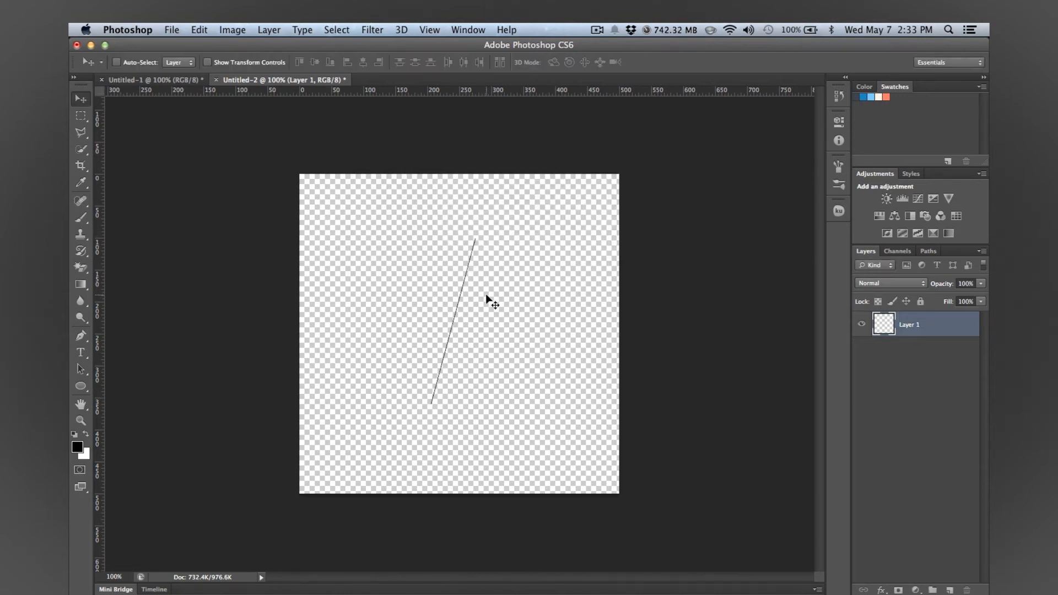
mouse_move(454, 313)
left_mouse_down()
mouse_move(518, 309)
mouse_move(469, 310)
left_mouse_up()
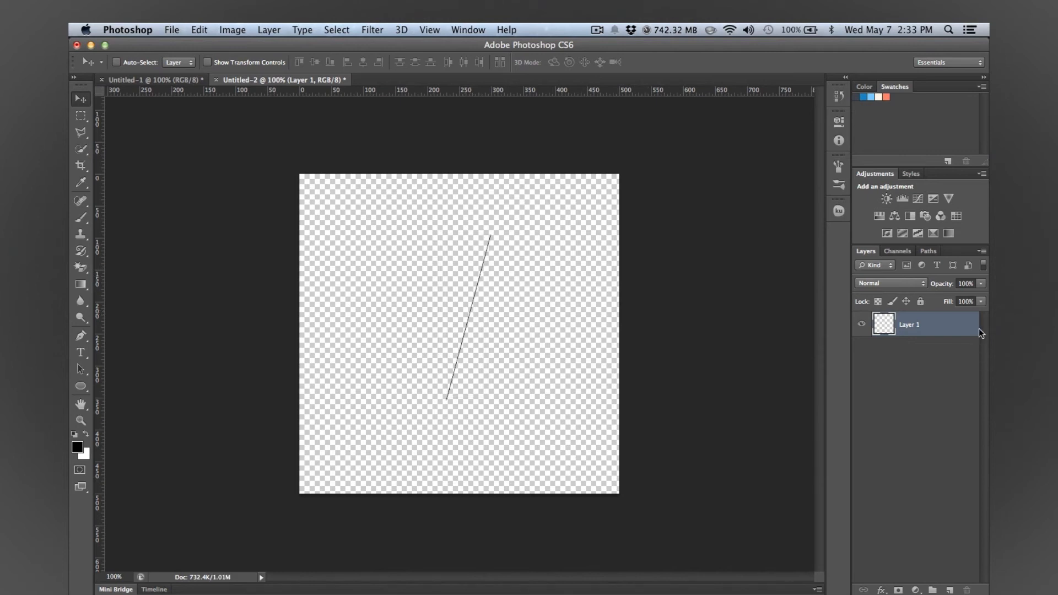
Step: Duplicate the slanted line's layer five times
key("super+j")
key("super+j")
key("super+j")
key("super+j")
key("super+j")
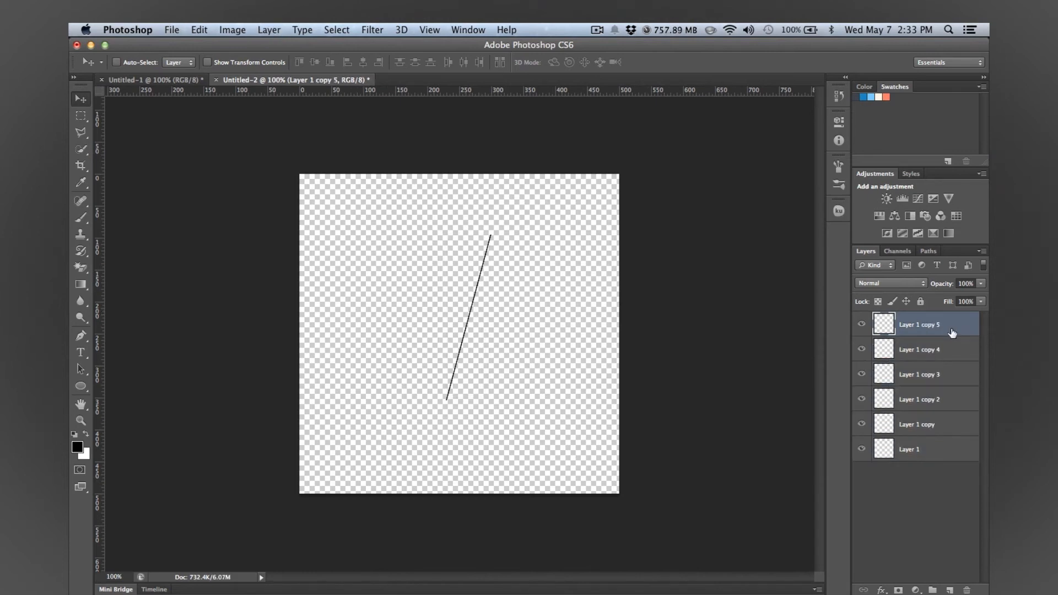
Step: Move the topmost line copy near the canvas's right edge and Layer 1 copy 4 near its left edge, keeping both level
left_click_drag(498, 342, 593, 344)
left_click(951, 348)
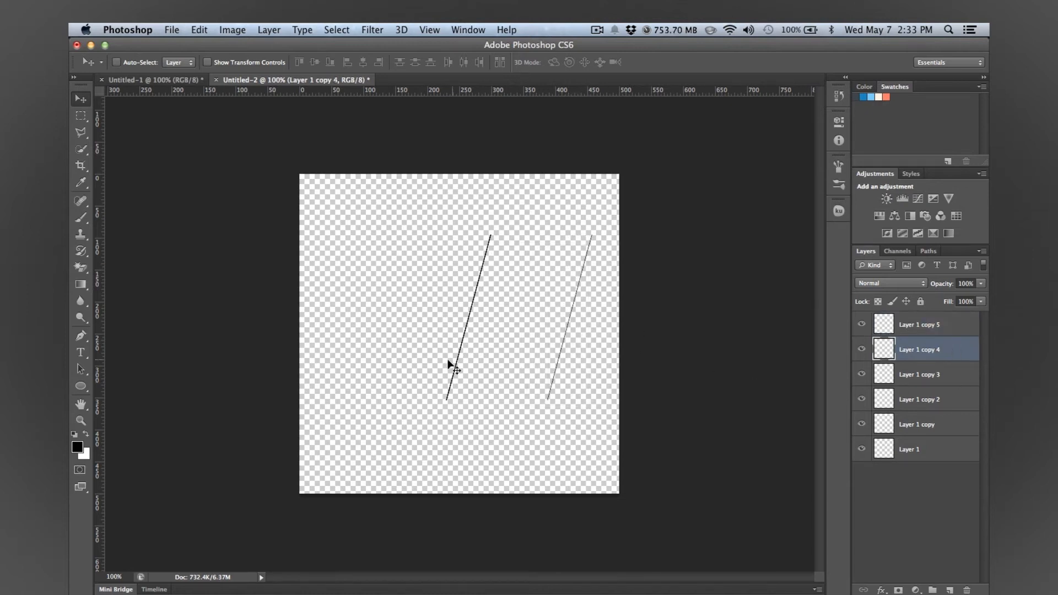
left_click_drag(530, 368, 407, 364)
Step: Select all six line layers from Layer 1 to Layer 1 copy 5 and duplicate them
left_click(917, 452)
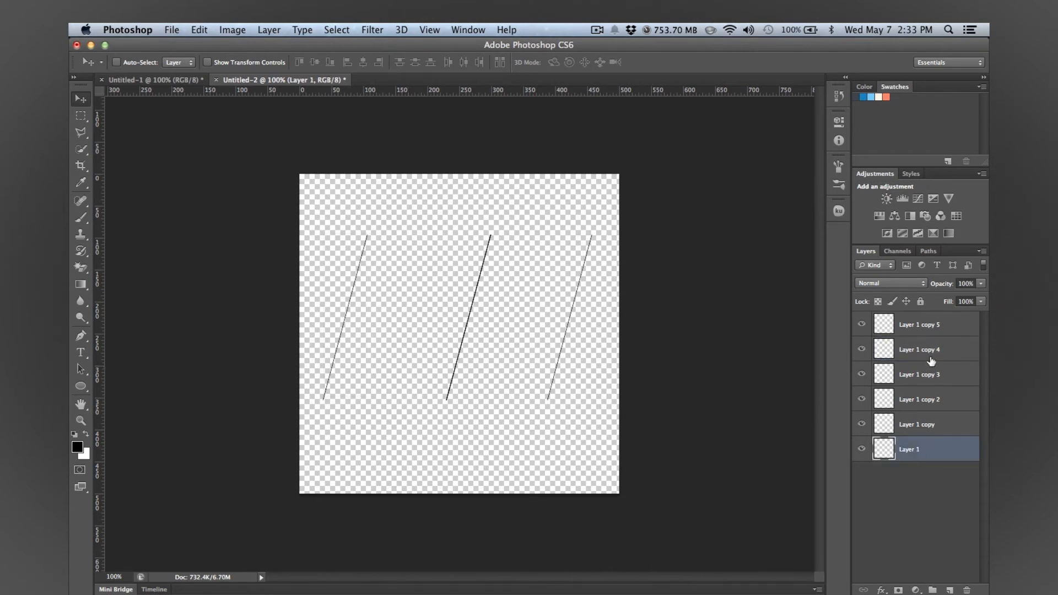
left_click(938, 333, "shift")
key("super+j")
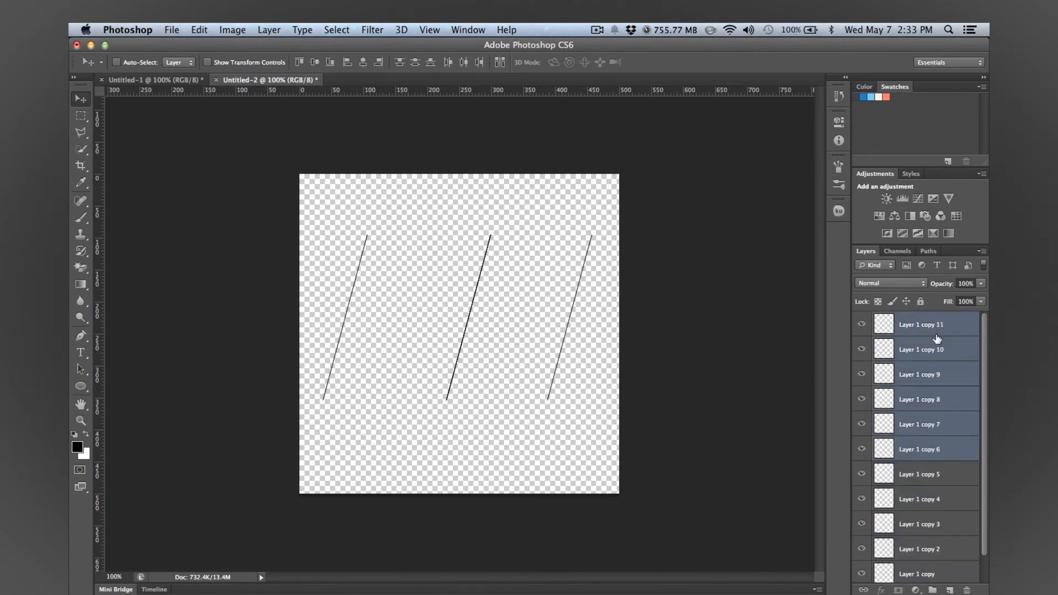
Step: Select all twelve line layers and distribute them evenly by their horizontal centers
left_click(926, 571)
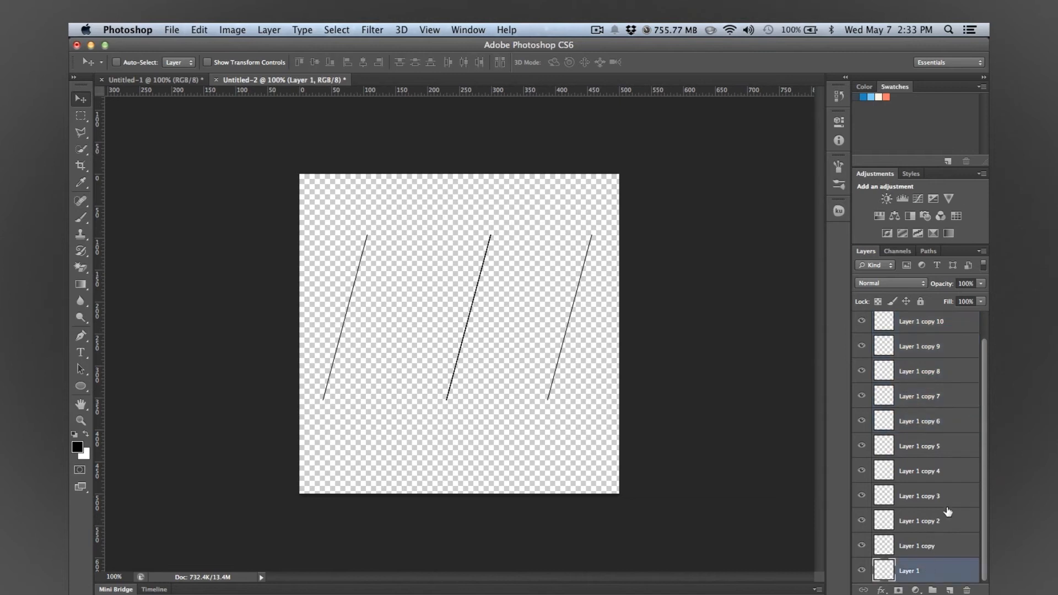
scroll(947, 512, "up", 1)
left_click(939, 322, "shift")
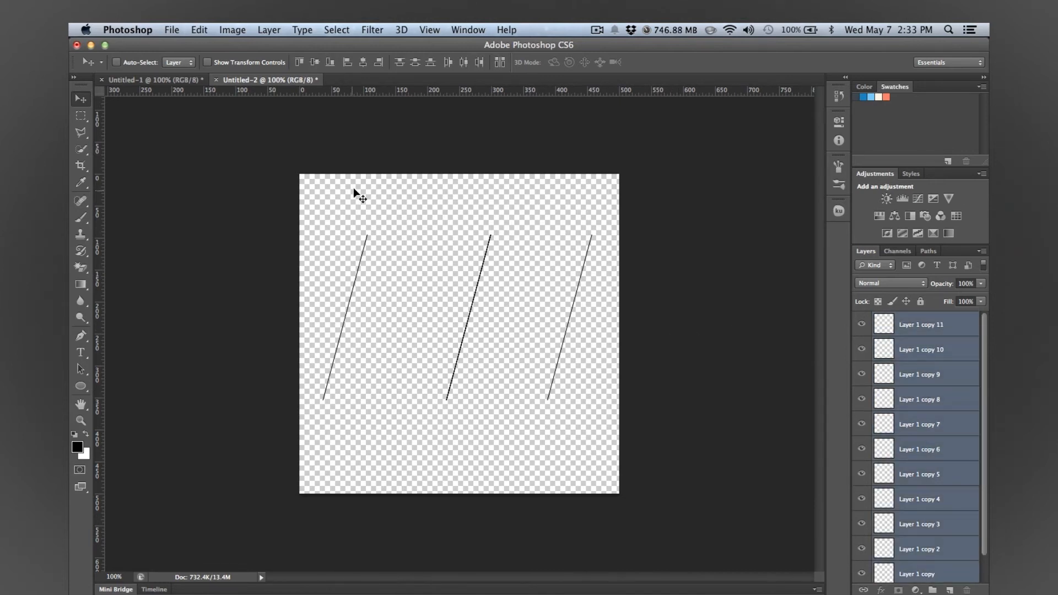
left_click(465, 62)
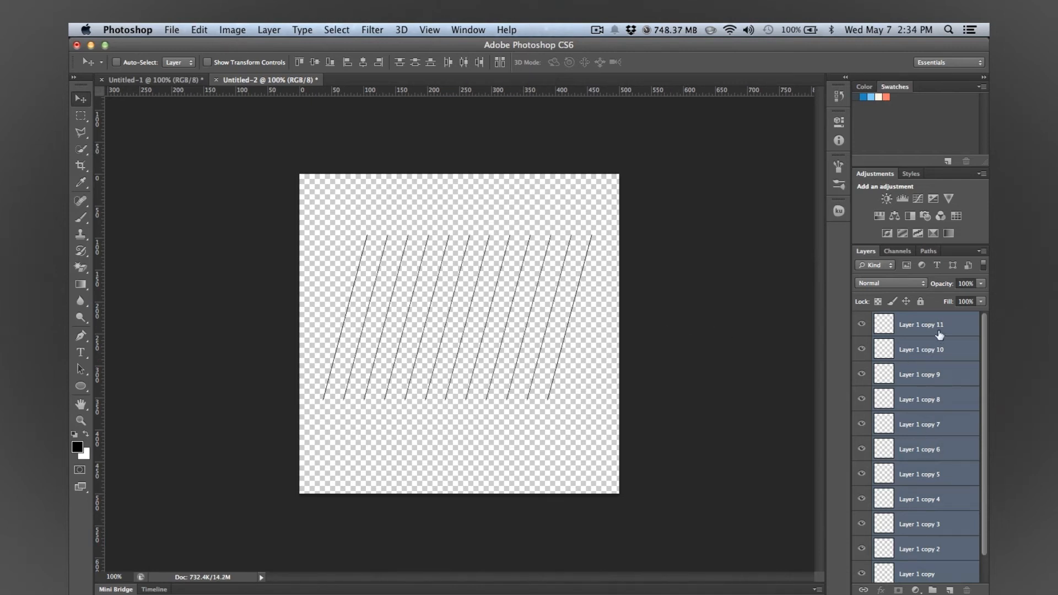
Step: Merge the twelve selected line layers into one layer, and toggle its visibility to check the merged pattern
scroll(924, 490, "down", 1)
scroll(924, 490, "up", 1)
right_click(957, 337)
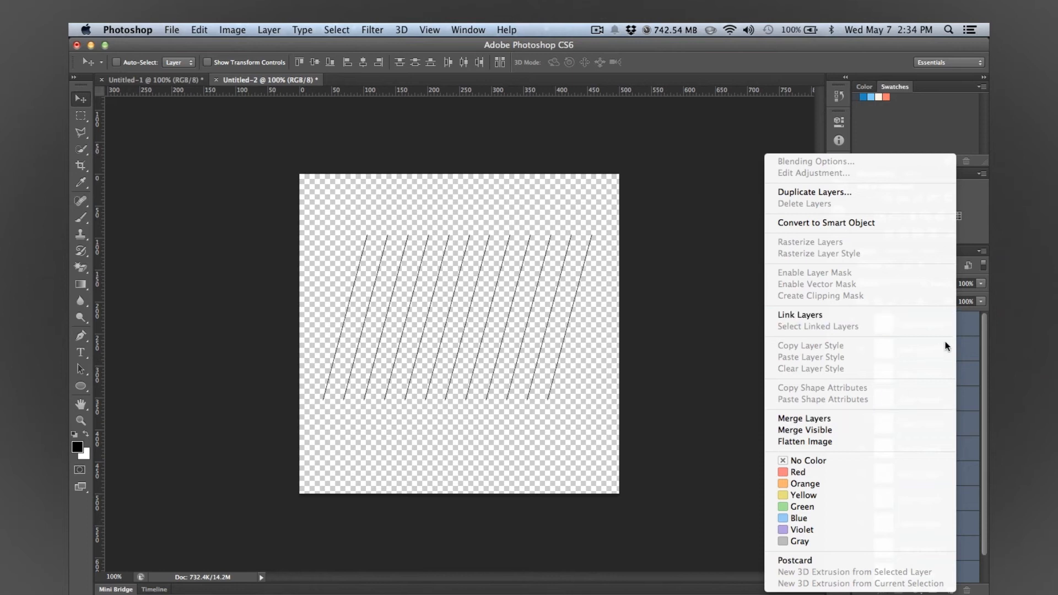
left_click(867, 418)
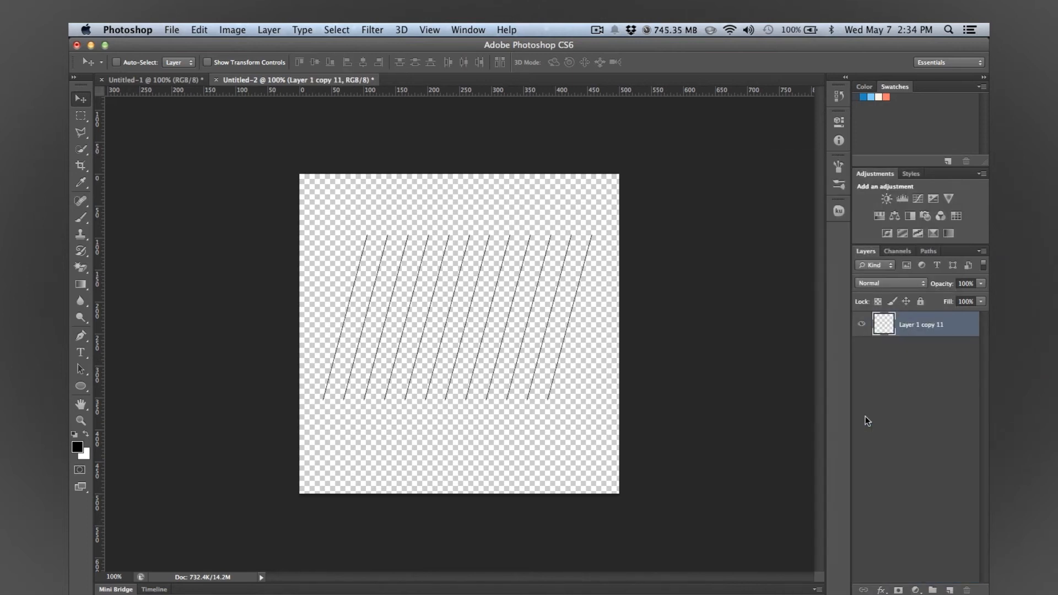
left_click(861, 325)
left_click(861, 325)
left_click(967, 337)
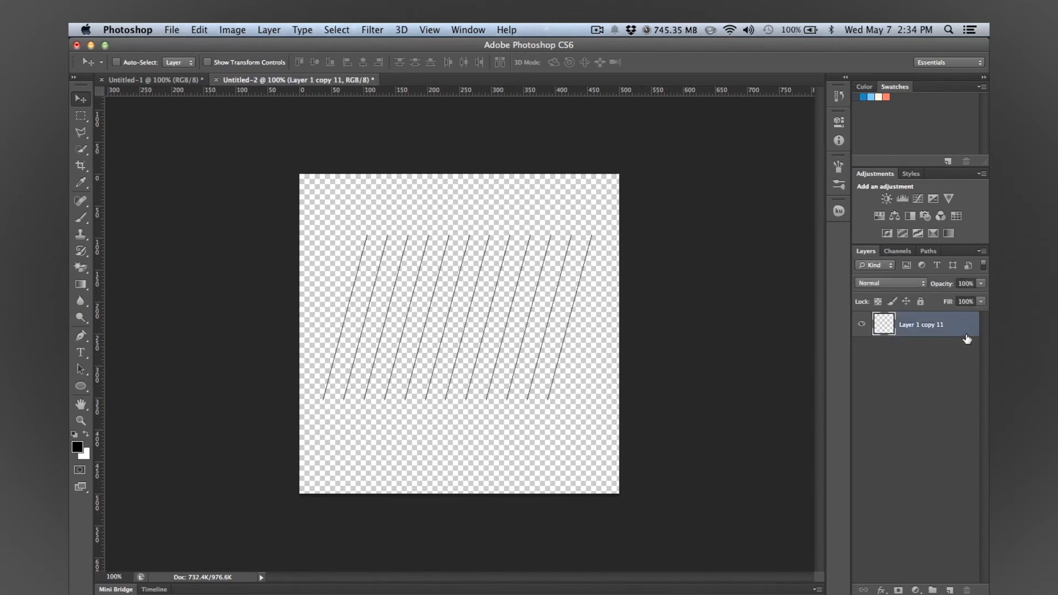
left_click(910, 441)
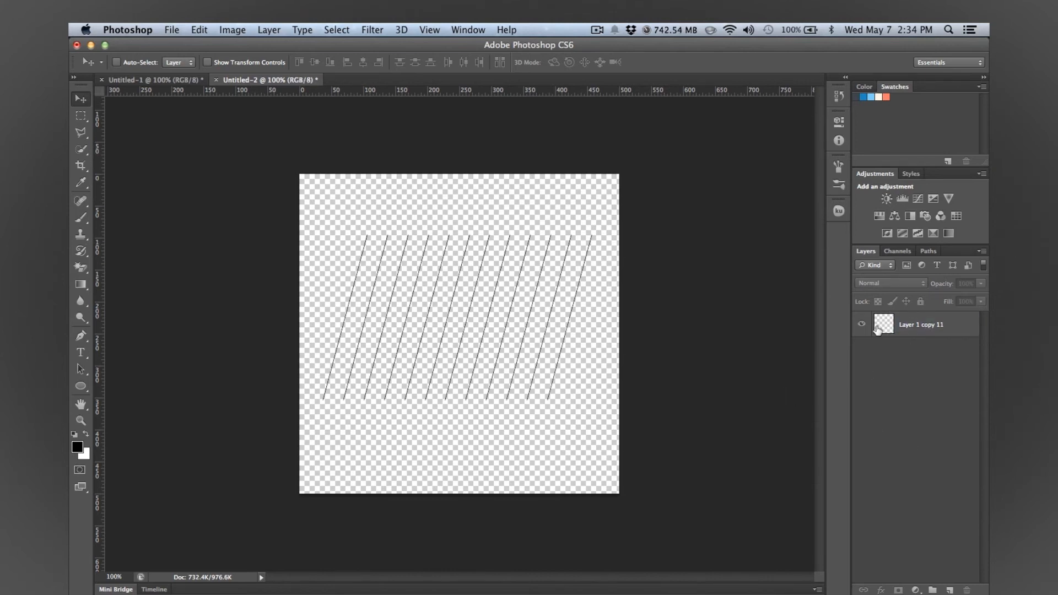
Step: Squash the merged line pattern from its upper edge to about 68.73% of its height, keeping its full width
left_click(930, 325)
key("super+t")
left_click_drag(453, 234, 454, 286)
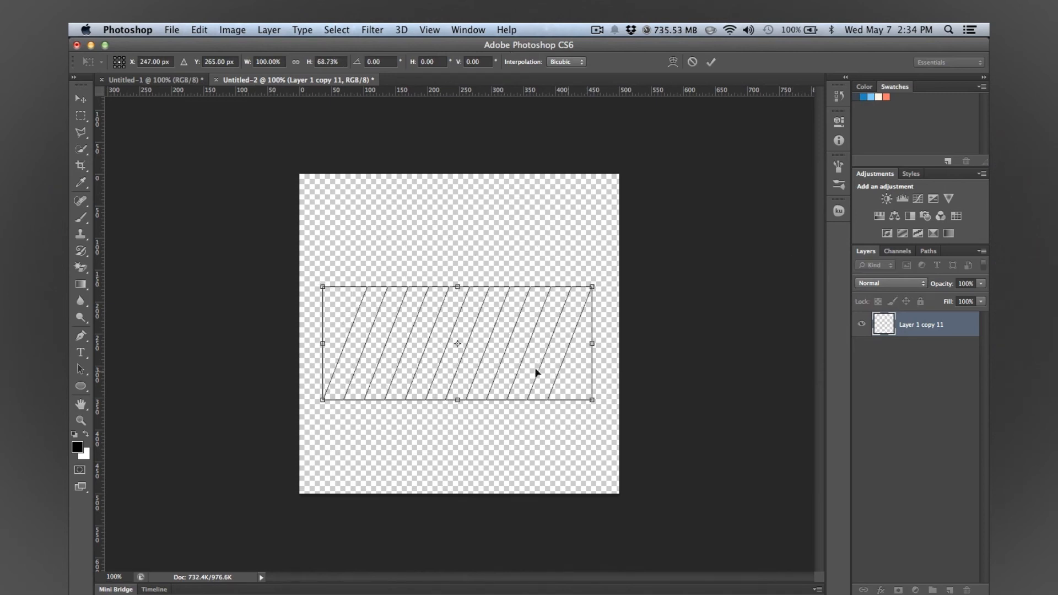
key("Return")
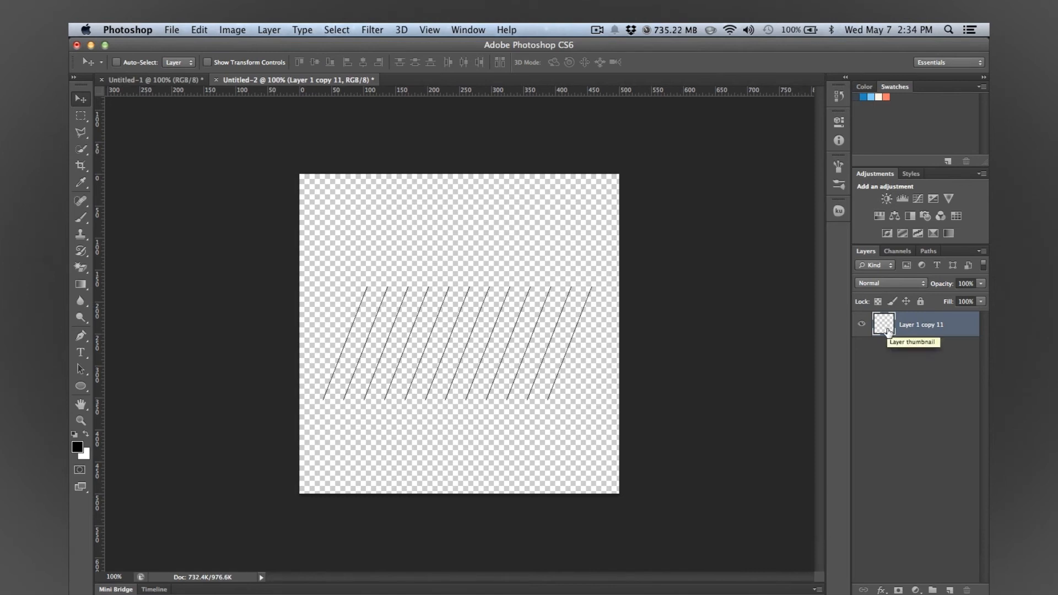
Step: Center the line pattern vertically and horizontally on the canvas, deselect, and toggle the layer's visibility to check it
key("super+a")
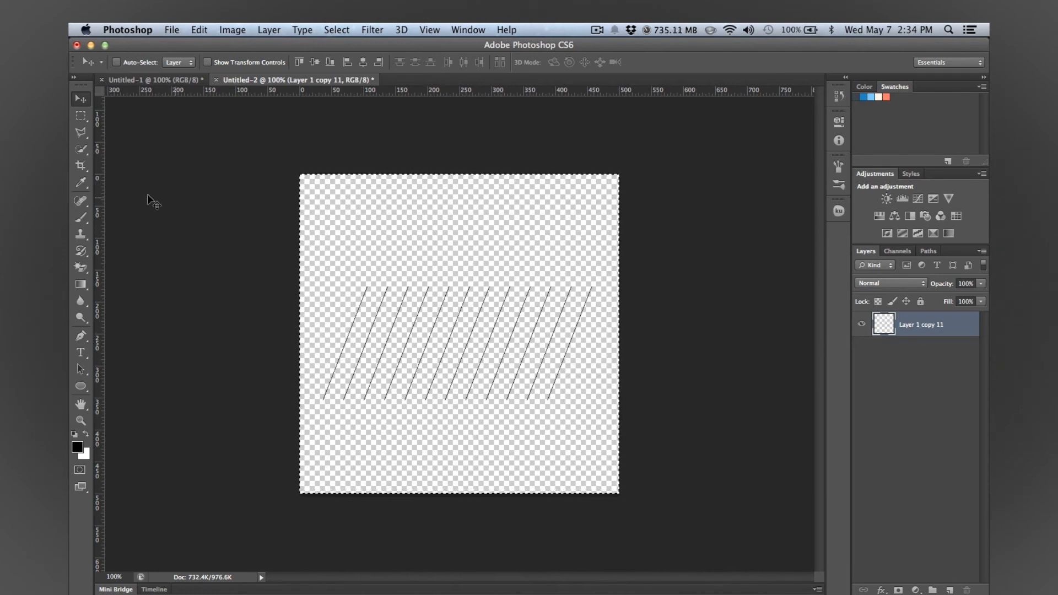
left_click(363, 62)
left_click(314, 63)
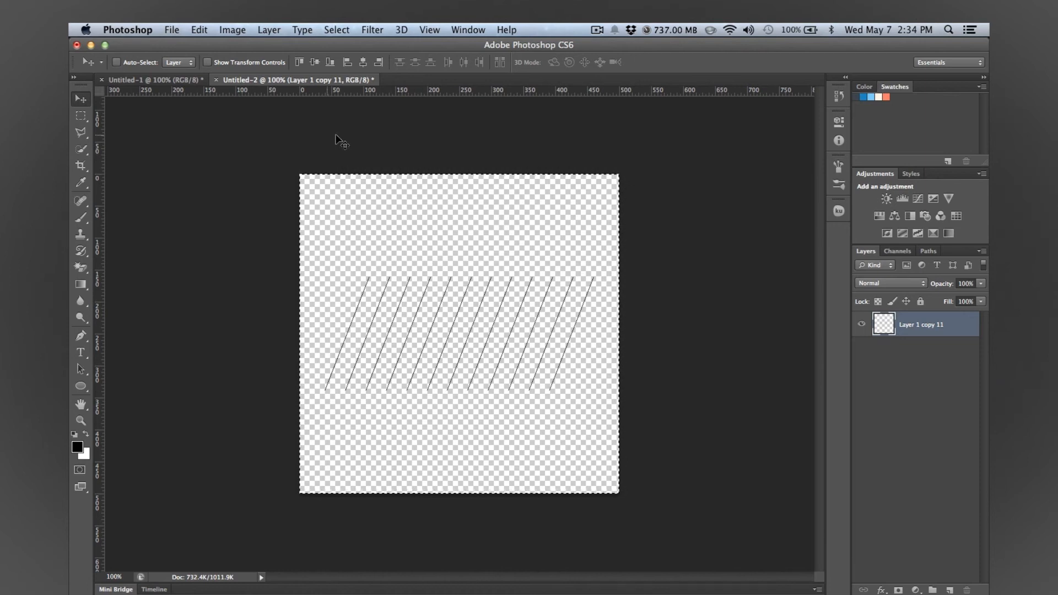
key("super+d")
left_click(863, 326)
left_click(862, 325)
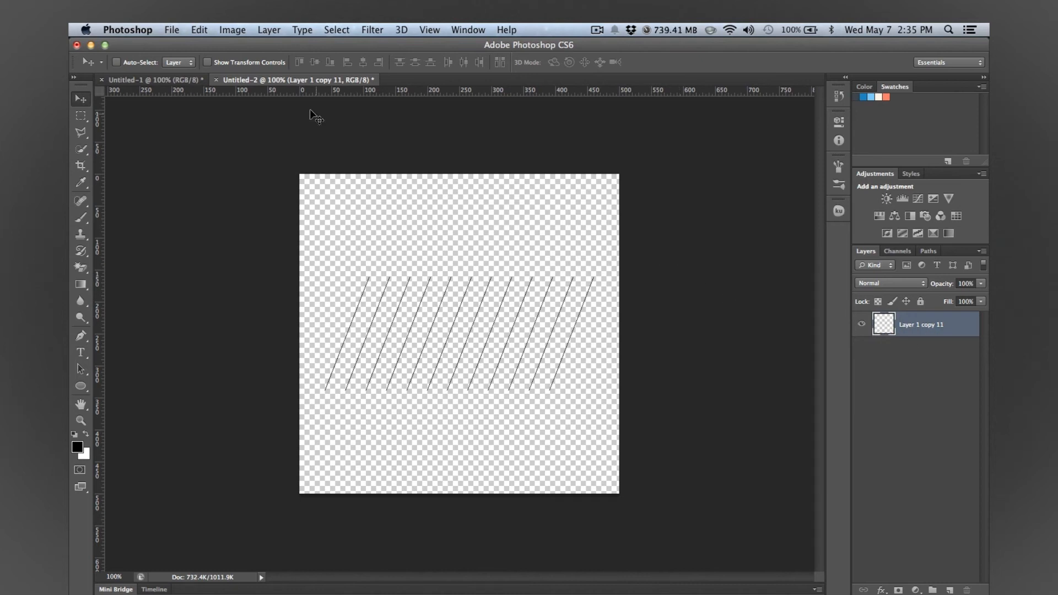
Step: Define the slanted-line pattern as a brush preset named Sampled Brush 1
left_click(200, 30)
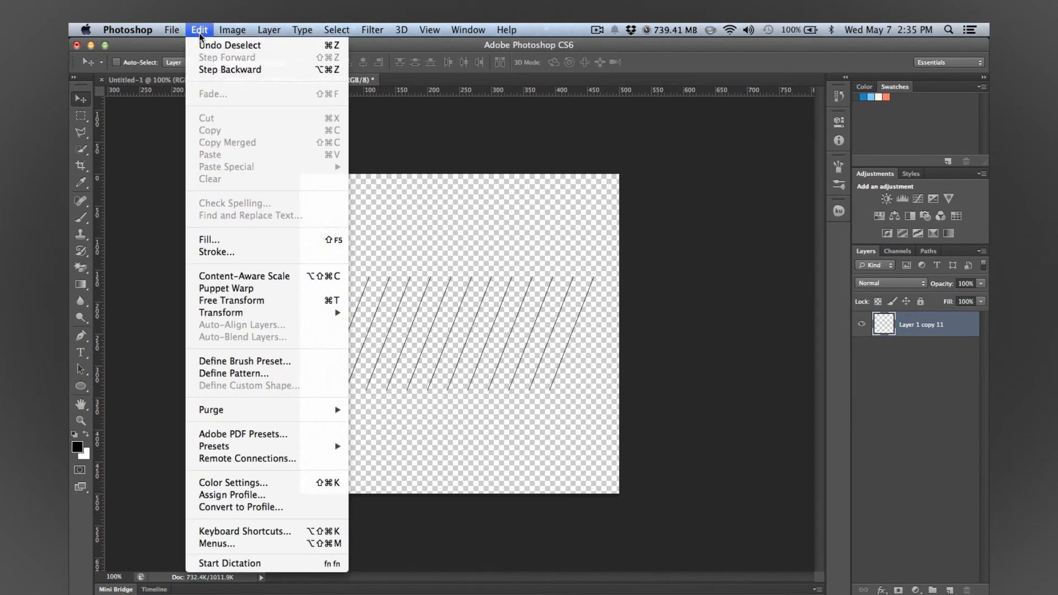
left_click(270, 365)
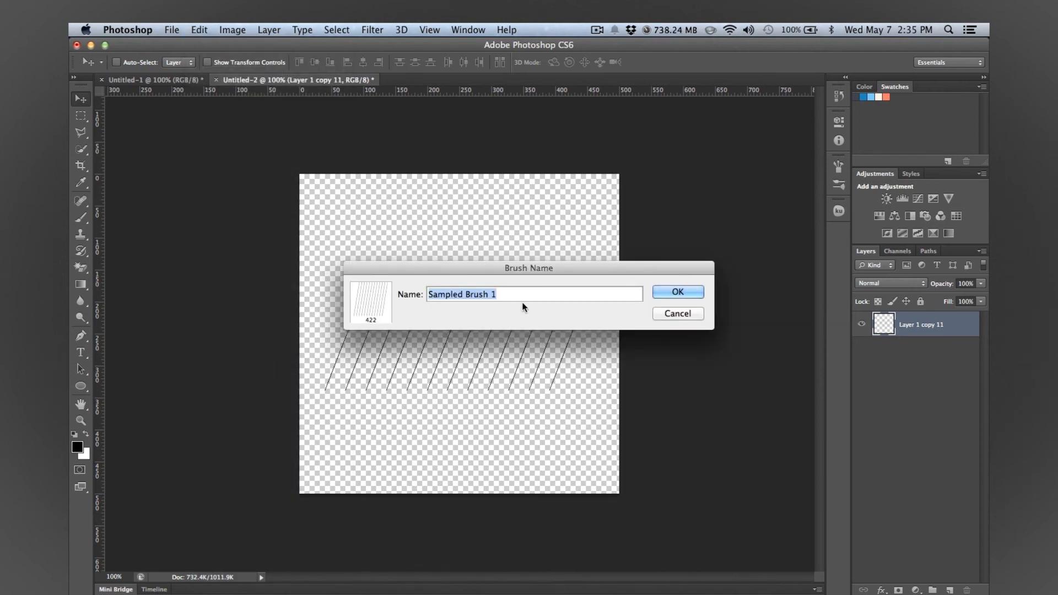
left_click(668, 293)
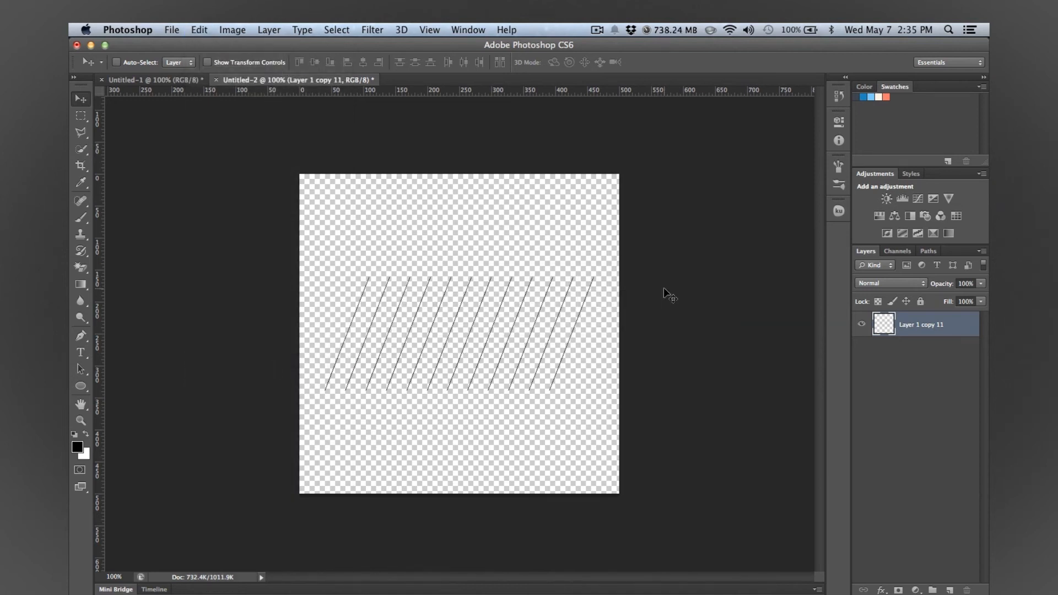
Step: In the Untitled-1 document, choose the new 422 px line brush, stamp it once on the canvas, and undo the stamp
left_click(165, 81)
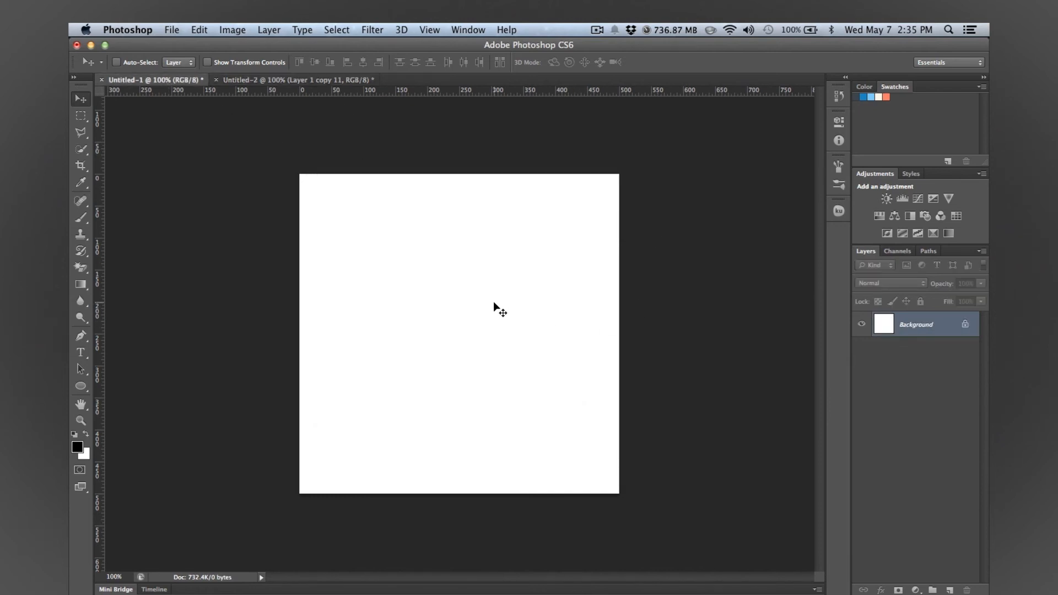
key("b")
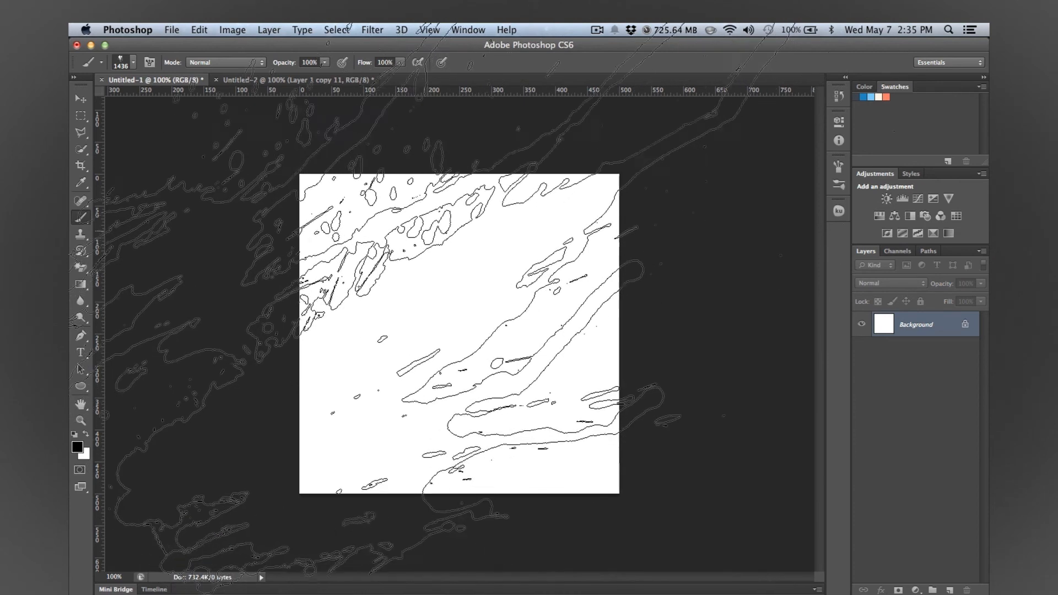
left_click(134, 62)
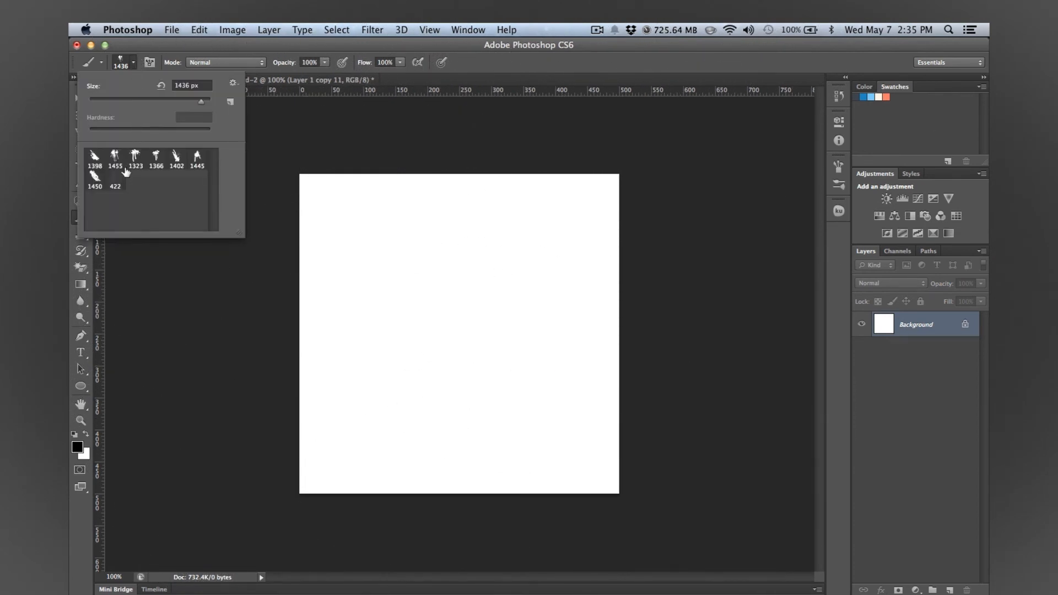
left_click(116, 180)
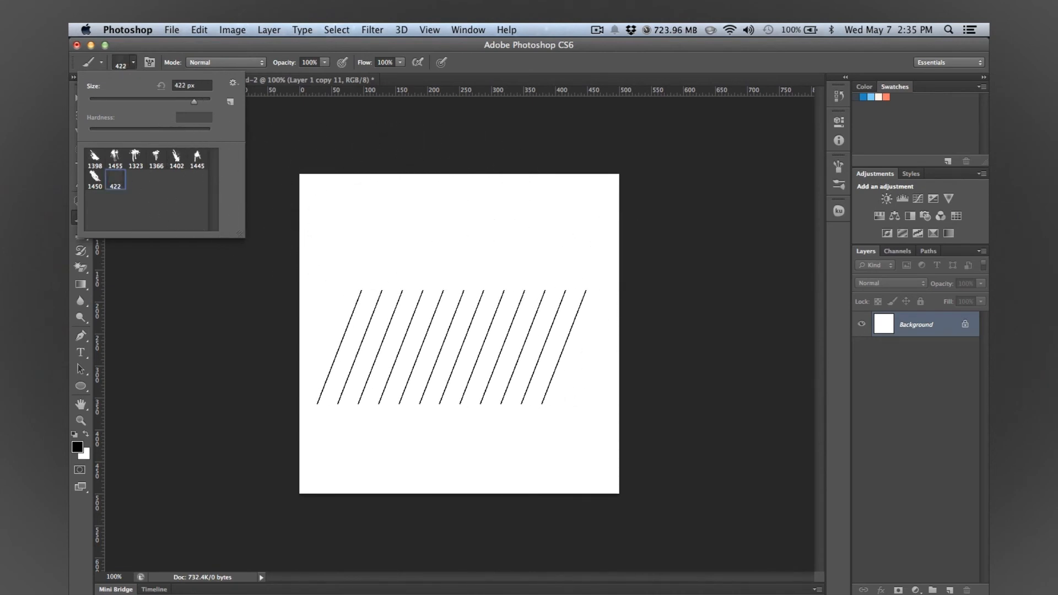
left_click(451, 344)
key("super+z")
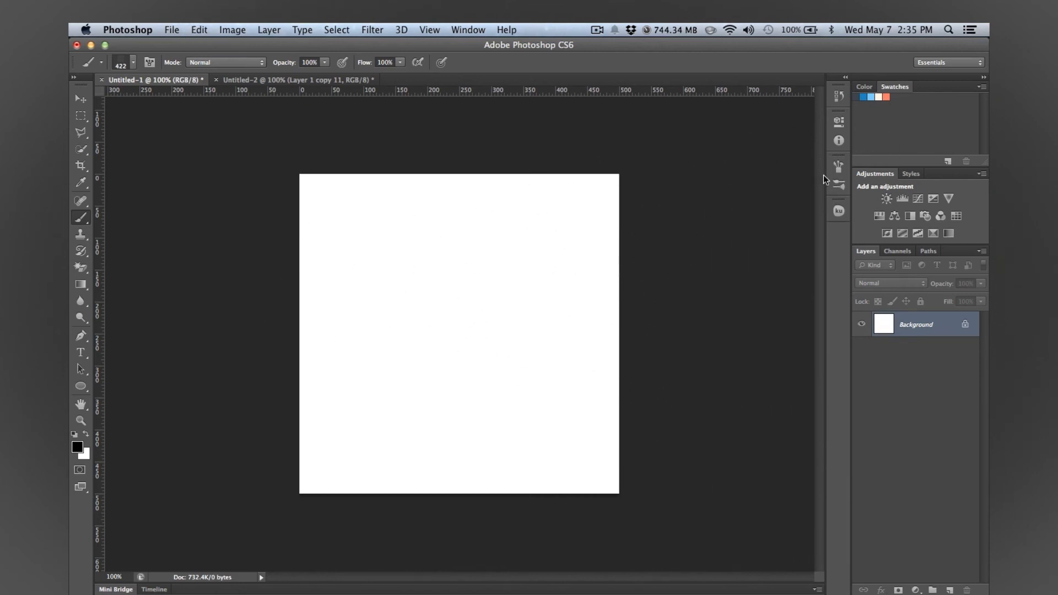
Step: Set the line brush's tip size to 85 px and its spacing to 334%
left_click(838, 166)
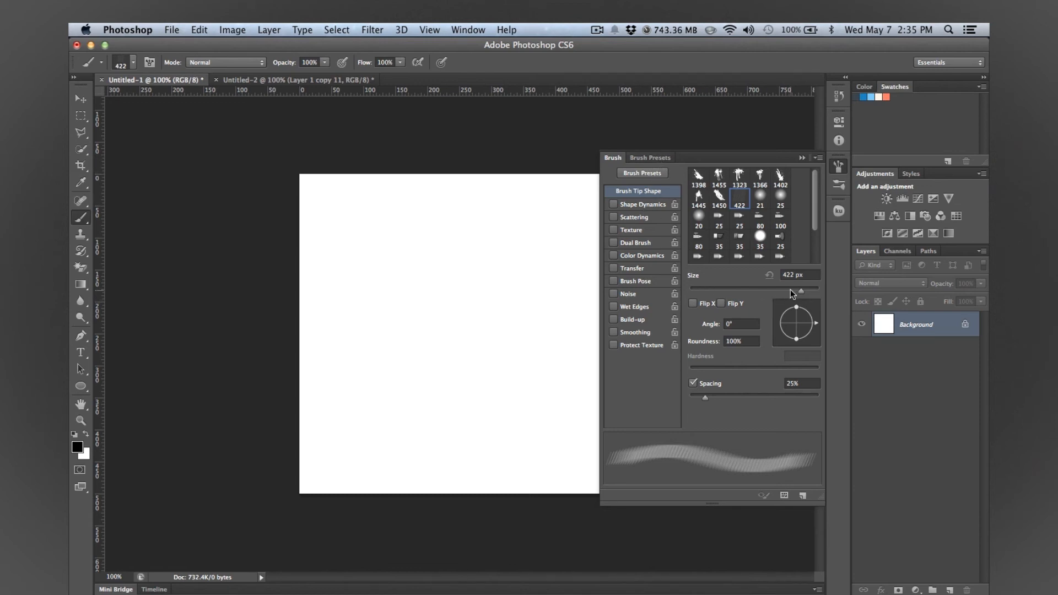
left_click_drag(798, 293, 743, 292)
left_click_drag(706, 397, 796, 387)
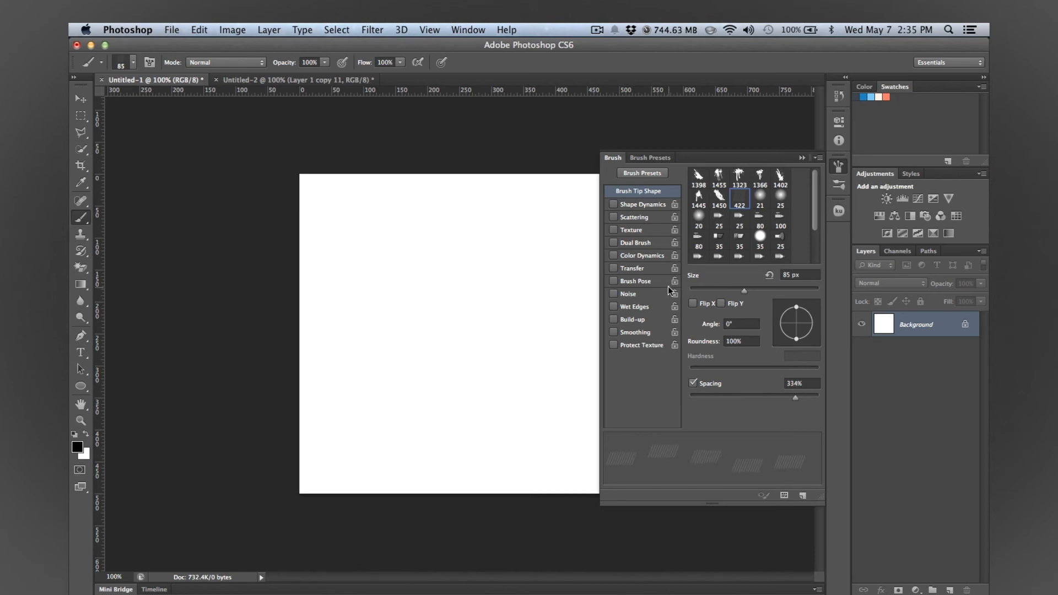
Step: Try Noise and Build-up on the line brush with test strokes, undo the strokes, and turn both options off
left_click(613, 205)
left_click(613, 293)
mouse_move(425, 359)
left_mouse_down()
mouse_move(501, 272)
mouse_move(540, 266)
left_mouse_up()
key("super+z")
left_click(613, 319)
mouse_move(421, 334)
left_mouse_down()
mouse_move(437, 260)
mouse_move(562, 288)
left_mouse_up()
key("super+z")
key("super+z")
key("super+z")
left_click(613, 294)
left_click(613, 319)
Step: Set the brush spacing to 34% and the tip angle to -83°, and paint a winding test stroke
left_click_drag(793, 398, 710, 409)
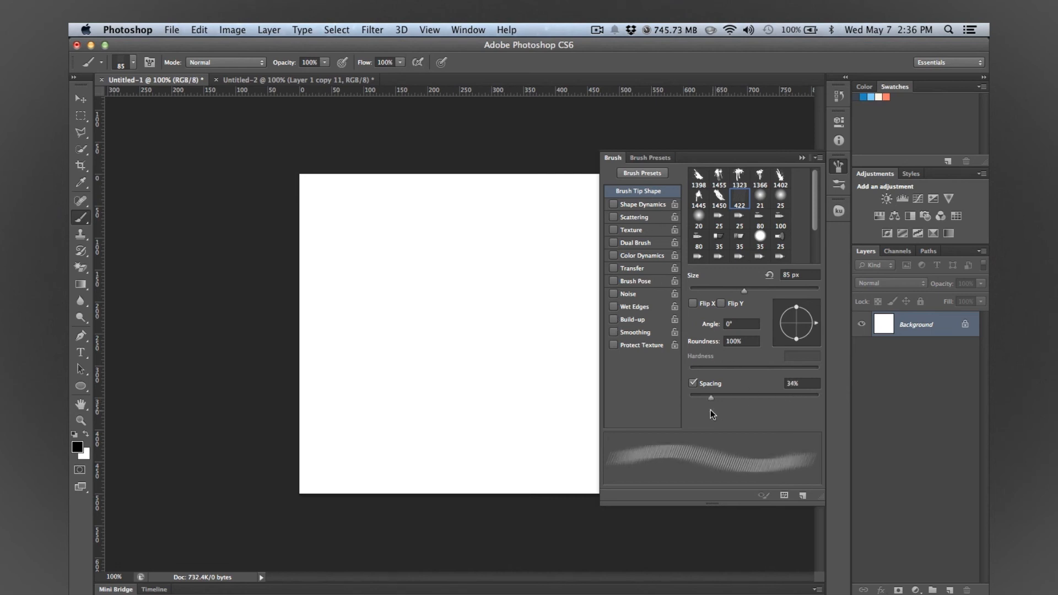
left_click_drag(808, 324, 800, 347)
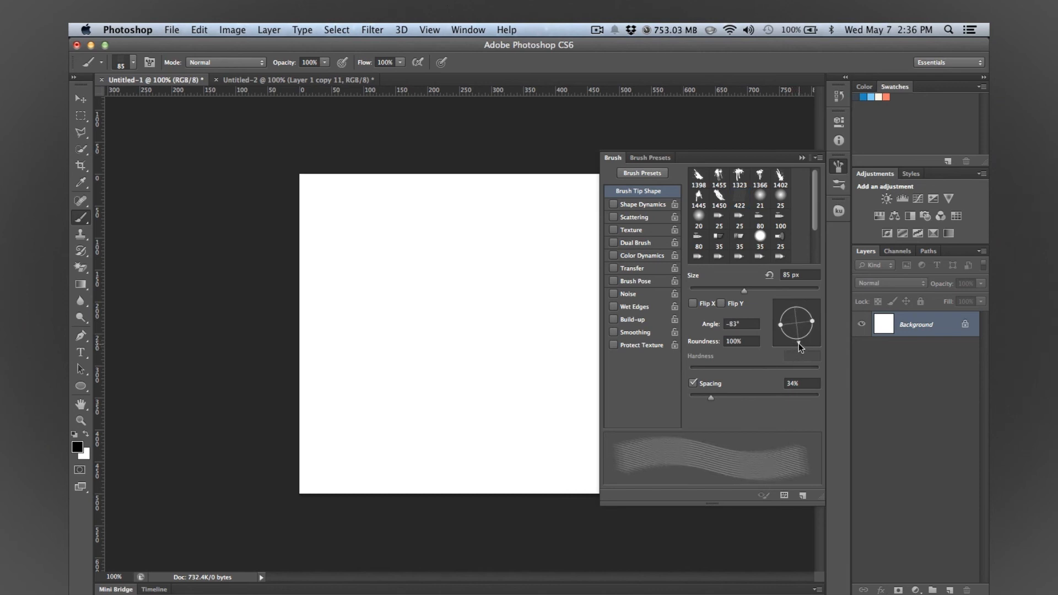
mouse_move(447, 339)
left_mouse_down()
mouse_move(536, 263)
mouse_move(463, 236)
mouse_move(402, 337)
mouse_move(450, 438)
mouse_move(322, 441)
left_mouse_up()
Step: Turn on Shape Dynamics for the line brush, paint a test stroke, and revert the canvas to blank white
left_click(638, 204)
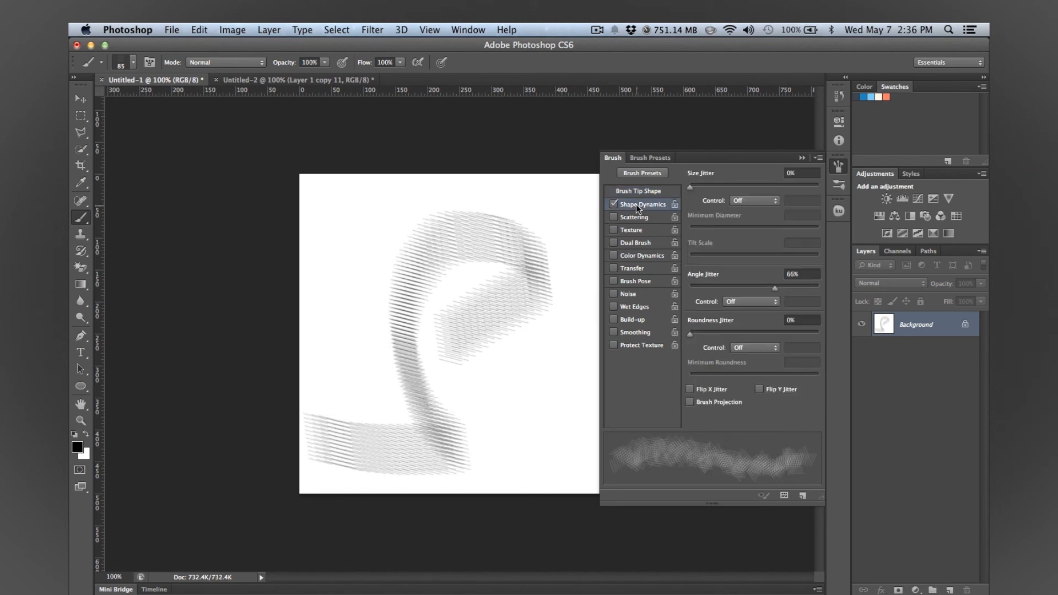
mouse_move(498, 439)
left_mouse_down()
mouse_move(524, 331)
mouse_move(491, 286)
mouse_move(553, 220)
left_mouse_up()
key("super+z")
key("super+z")
key("F12")
Step: Paint winding crosshatch test strokes across the canvas with the jittered brush, and step back to remove them
mouse_move(422, 449)
left_mouse_down()
mouse_move(515, 360)
mouse_move(507, 284)
mouse_move(404, 230)
mouse_move(445, 203)
left_mouse_up()
mouse_move(512, 466)
left_mouse_down()
mouse_move(311, 417)
mouse_move(452, 300)
mouse_move(575, 248)
mouse_move(593, 207)
left_mouse_up()
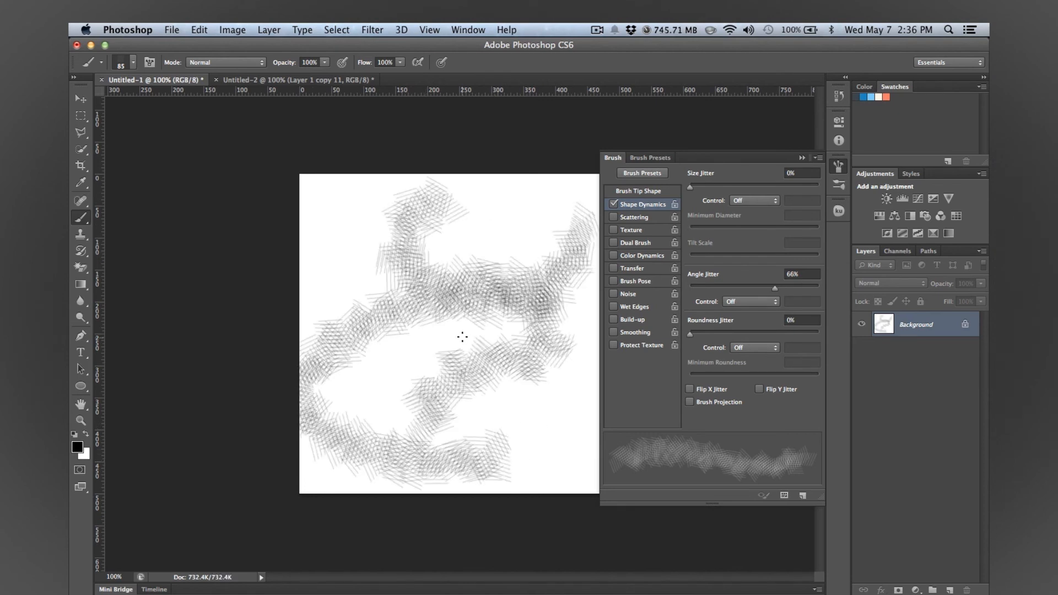
key("super+alt+z")
key("super+alt+z")
Step: Cover nearly the whole canvas with overlapping crosshatch strokes of the line brush, closing the brush settings partway through
mouse_move(303, 496)
left_mouse_down()
mouse_move(344, 405)
mouse_move(377, 275)
mouse_move(292, 287)
mouse_move(314, 185)
mouse_move(386, 352)
mouse_move(411, 511)
mouse_move(336, 474)
mouse_move(396, 253)
mouse_move(474, 187)
mouse_move(319, 225)
left_mouse_up()
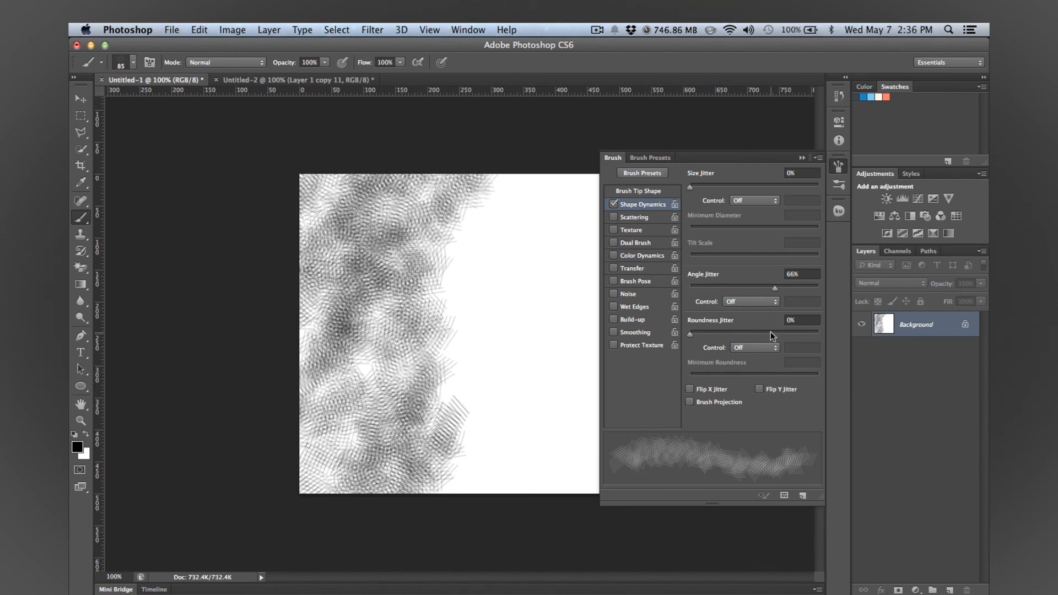
left_click(836, 169)
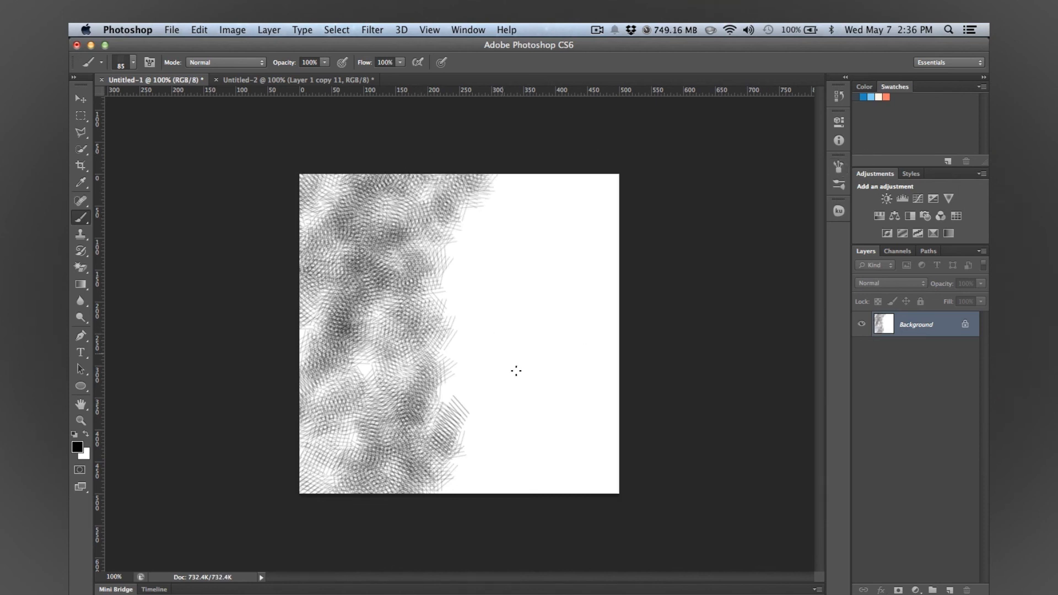
mouse_move(657, 506)
left_mouse_down()
mouse_move(539, 509)
mouse_move(652, 396)
mouse_move(599, 485)
mouse_move(663, 452)
mouse_move(489, 496)
mouse_move(640, 299)
mouse_move(498, 274)
mouse_move(518, 196)
mouse_move(591, 219)
mouse_move(593, 205)
mouse_move(587, 330)
mouse_move(595, 309)
left_mouse_up()
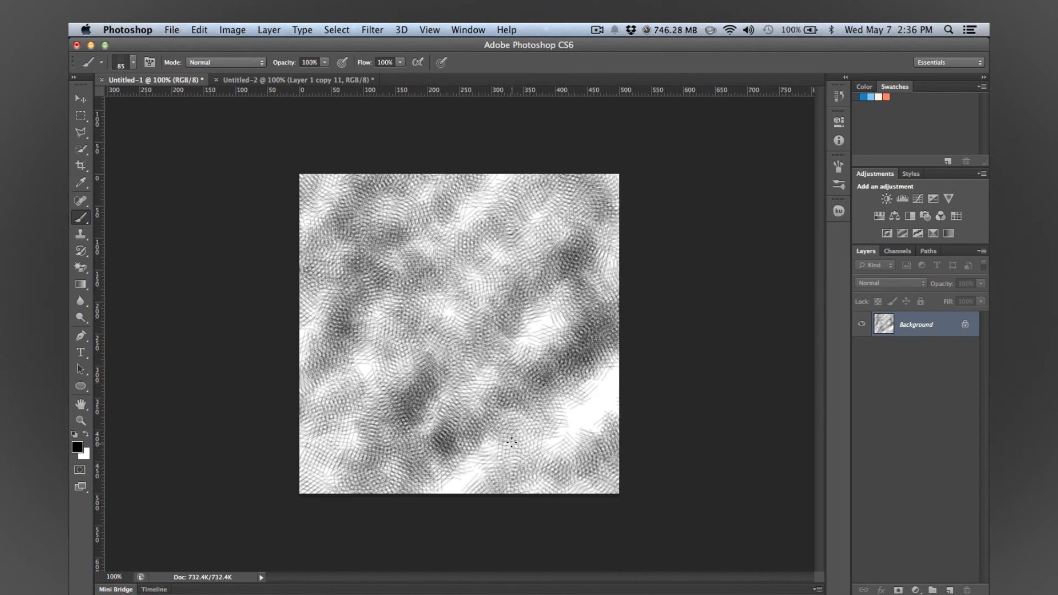
Step: Stamp the 1323 px brush in black twice over the crosshatch texture, and minimize the window
left_click(133, 62)
left_click(134, 160)
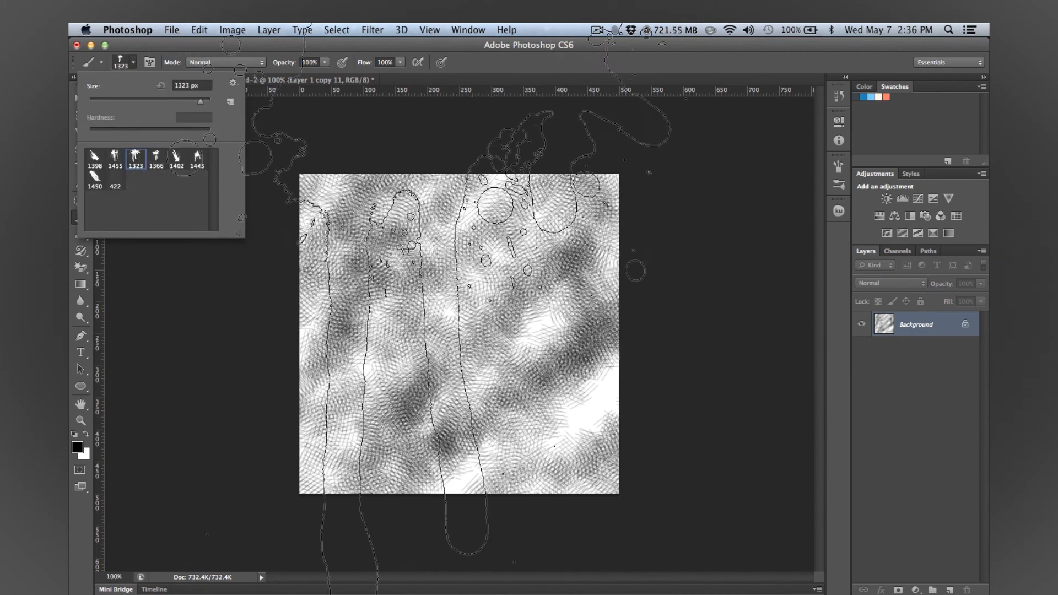
left_click(457, 331)
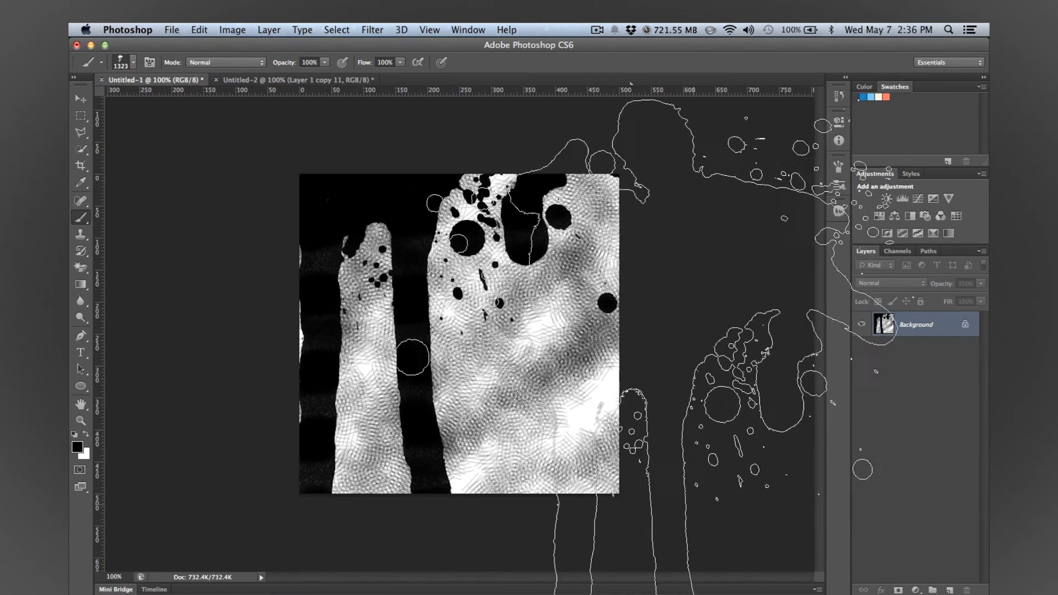
left_click(689, 331)
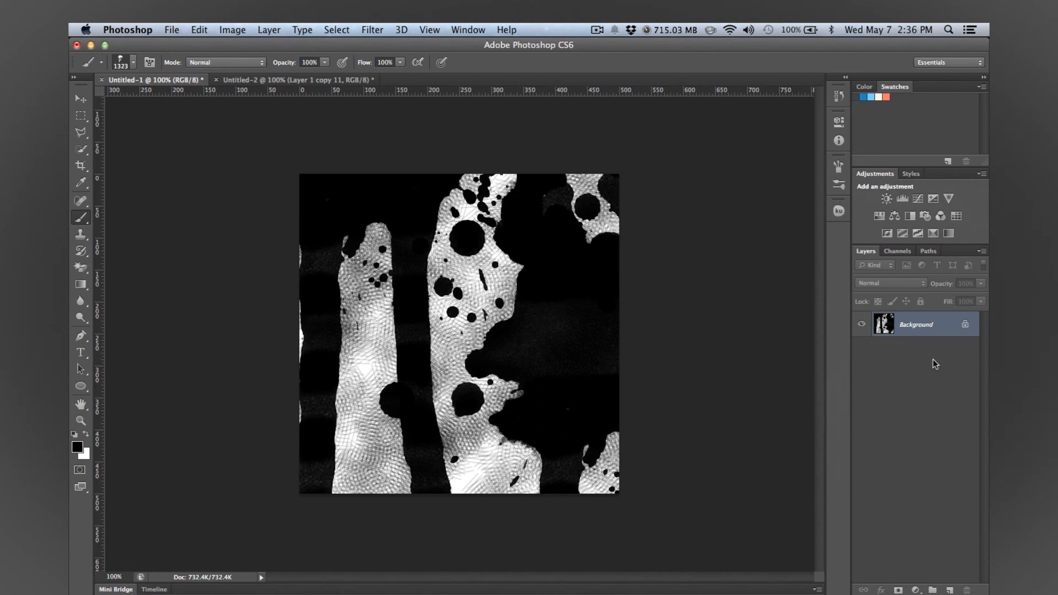
left_click(91, 45)
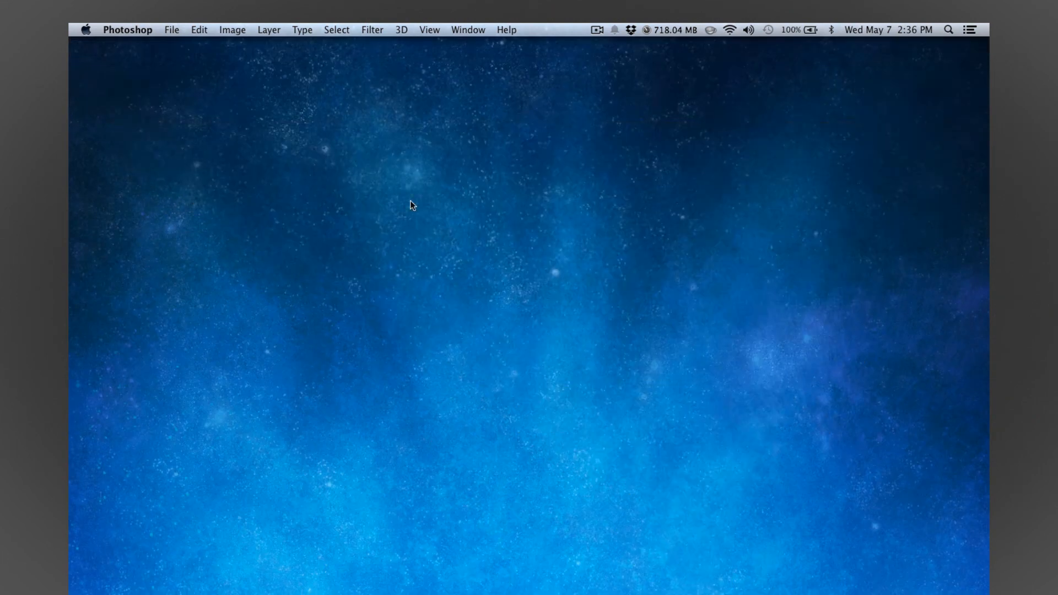